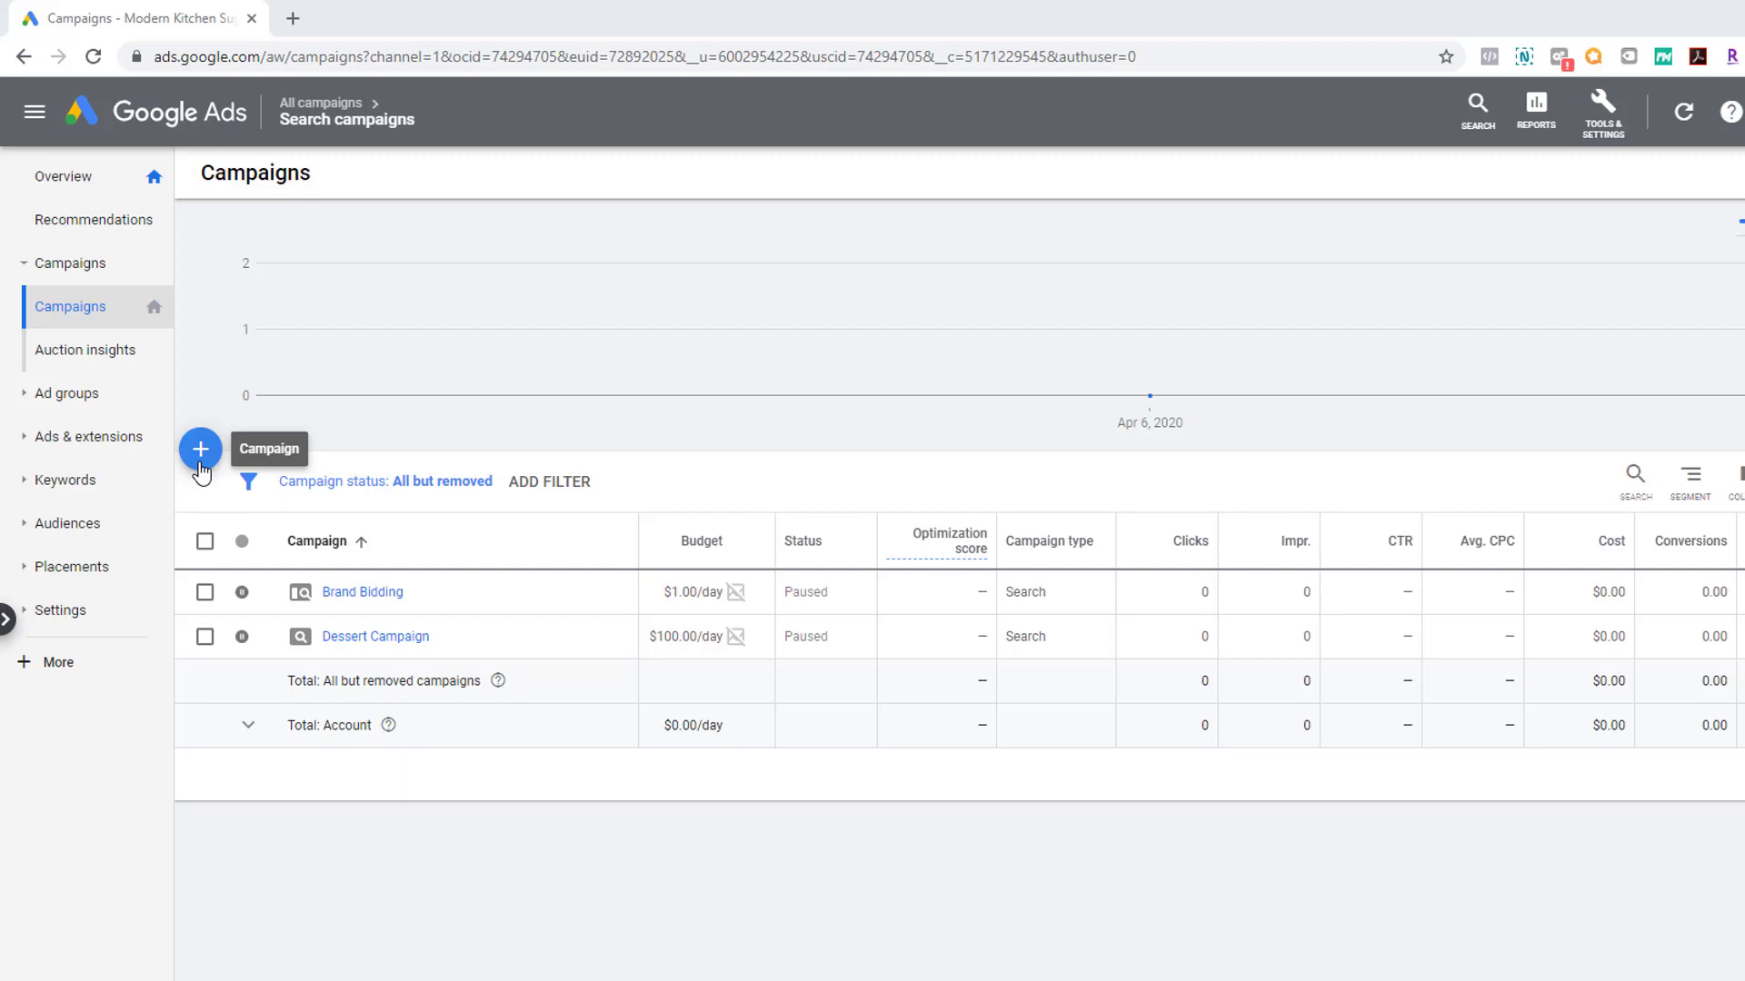
- Start a new campaign with the Leads goal and Video as the campaign type
left_click(201, 454)
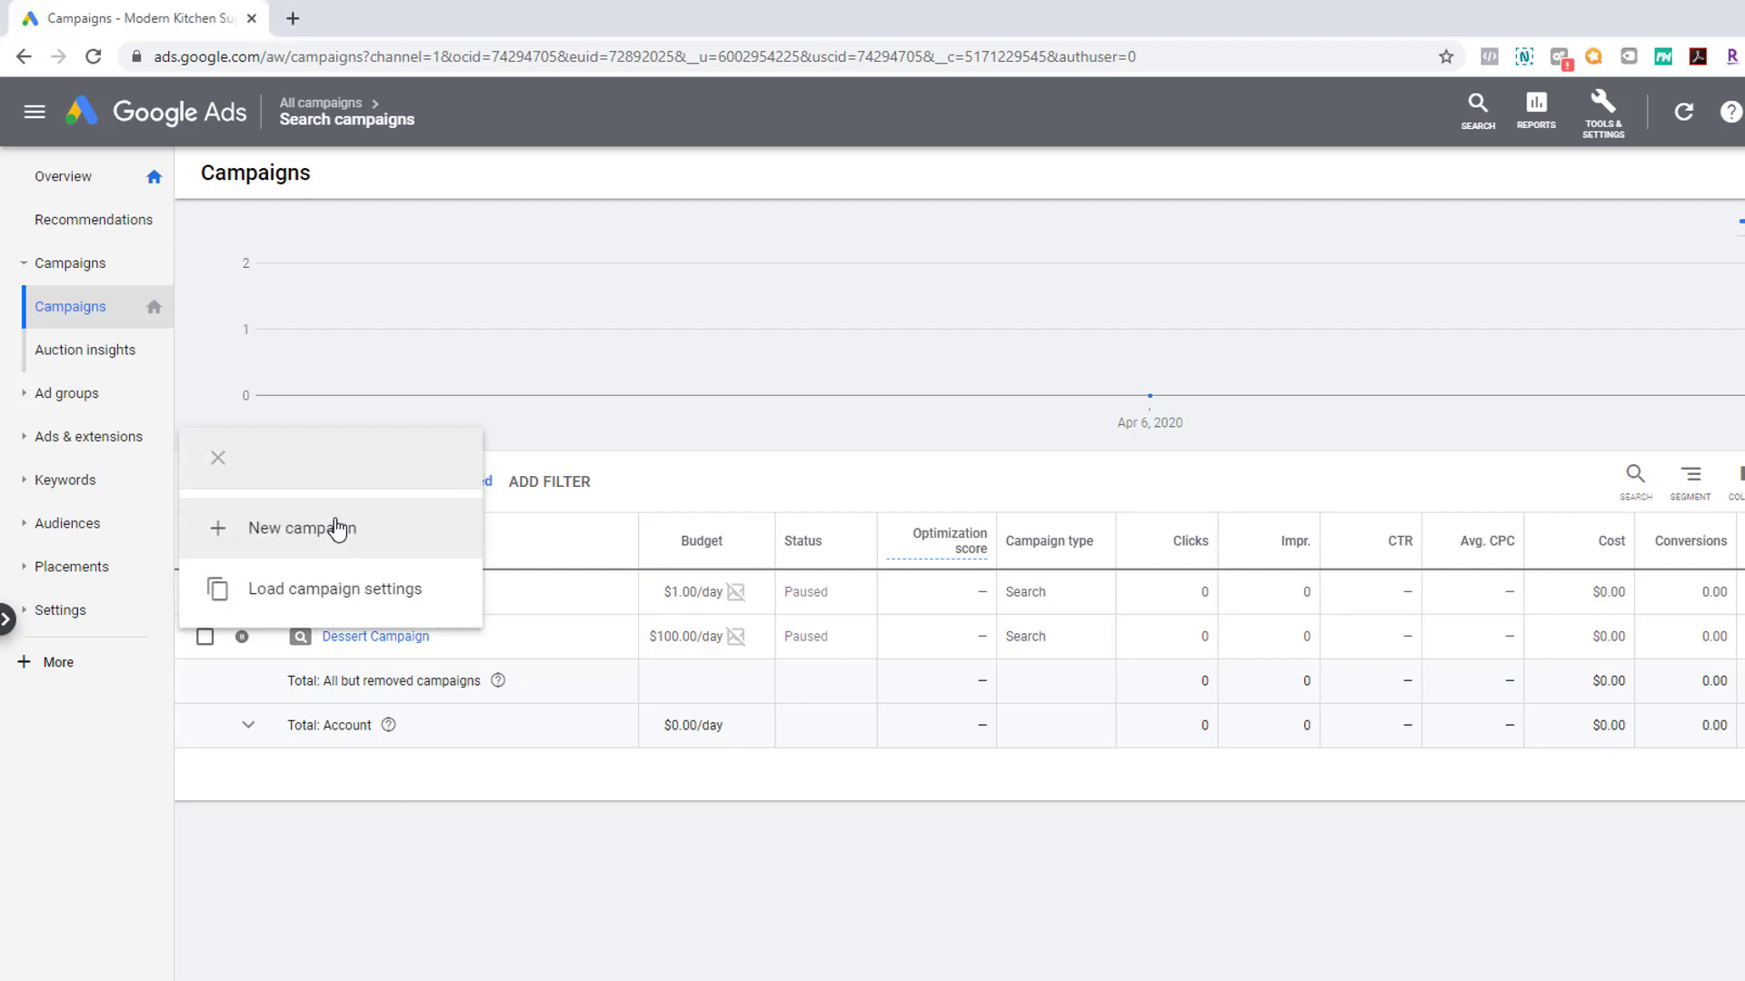
left_click(338, 528)
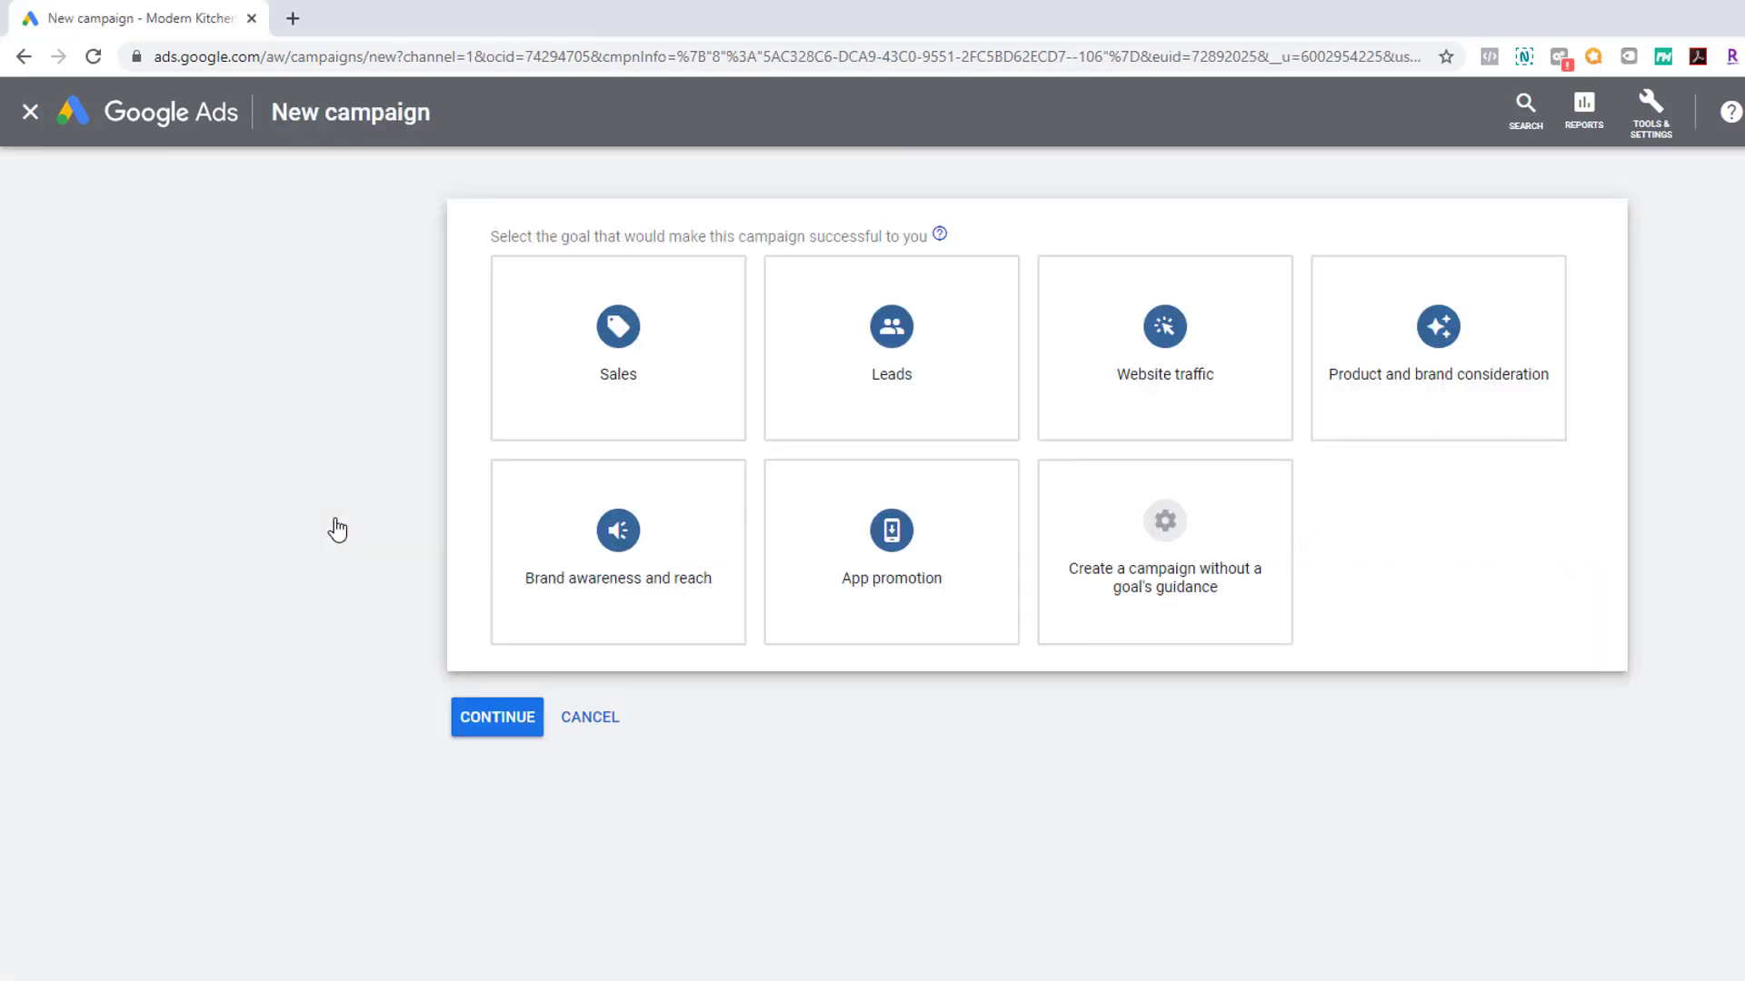
left_click(935, 345)
scroll(903, 355, "down", 1)
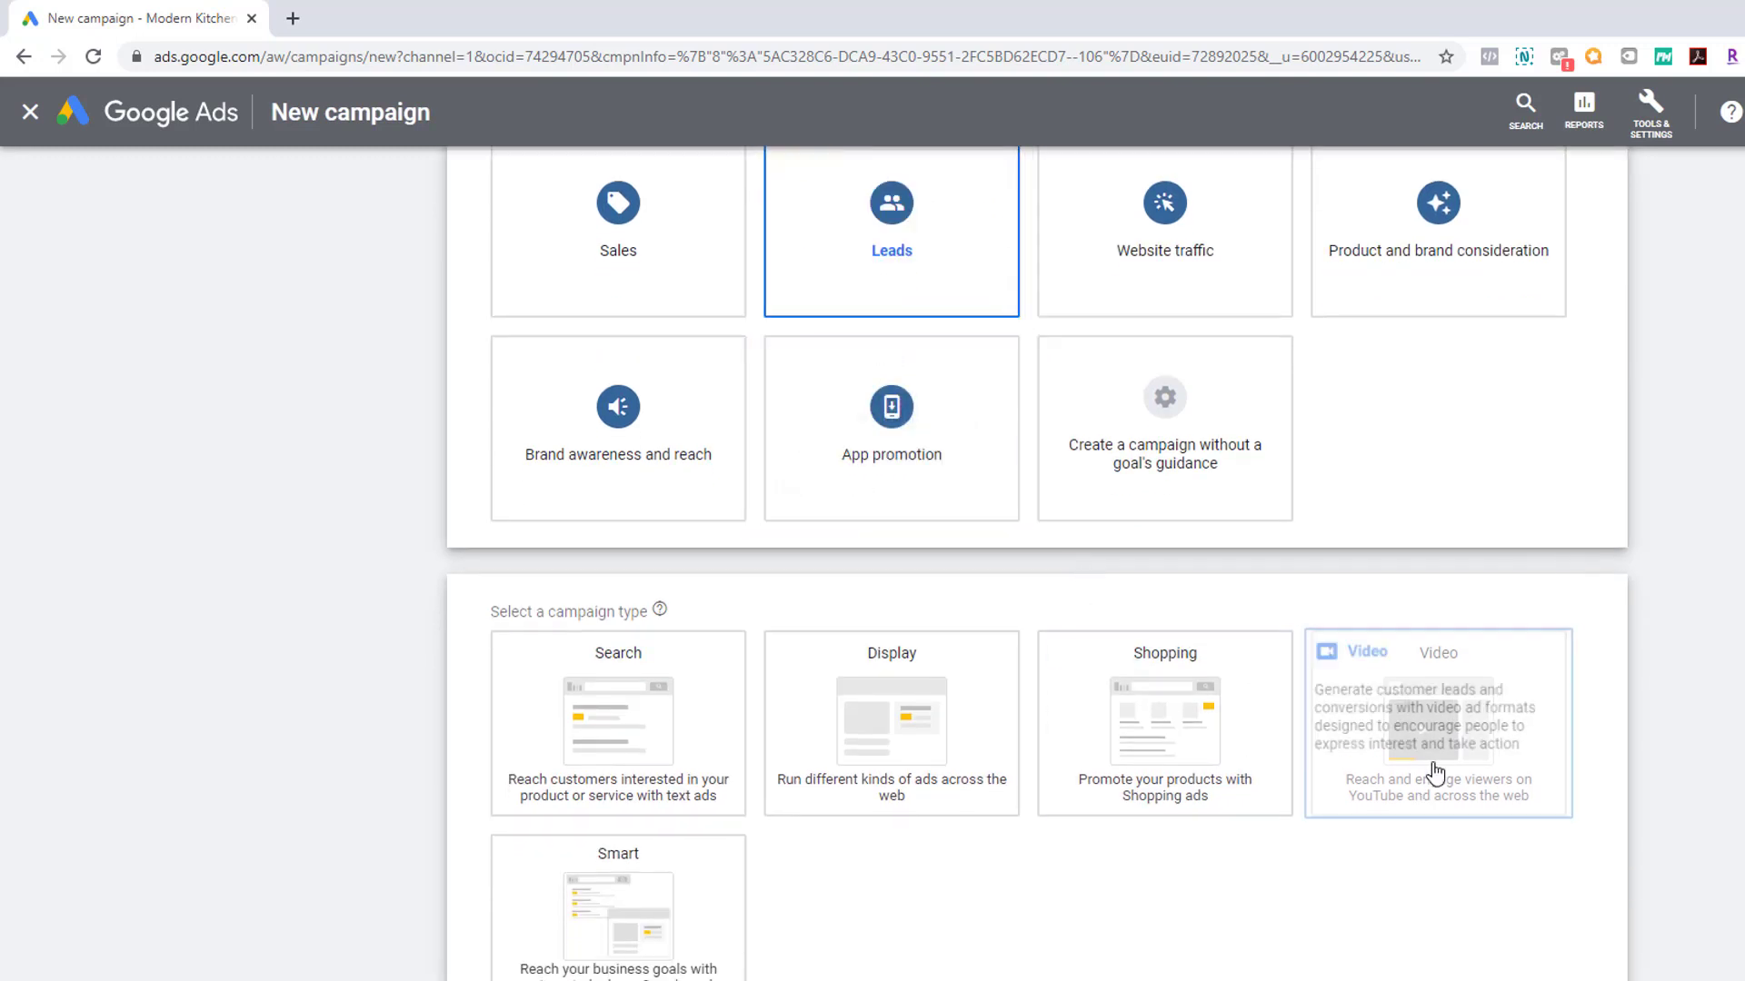
left_click(1465, 730)
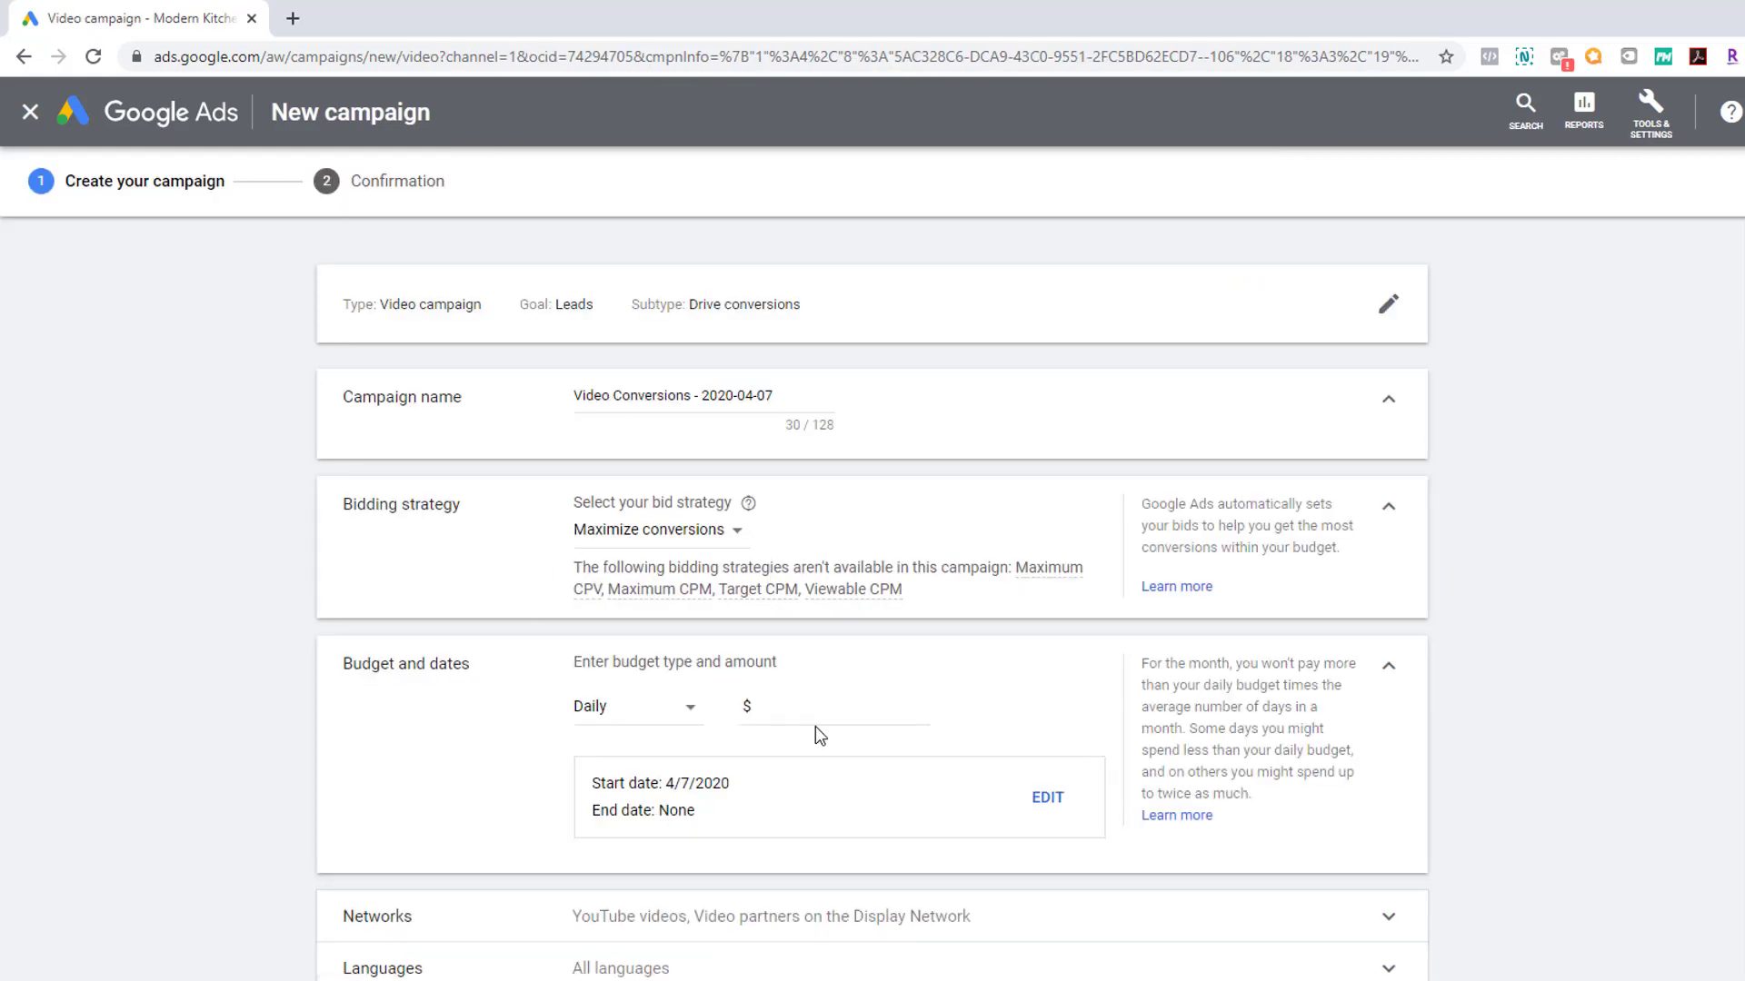
- Set the campaign's daily budget to $1.00
left_click(824, 704)
type("100")
left_click(138, 688)
- Add "marketing" as a content keyword for the ad group's targeting
scroll(127, 705, "down", 3)
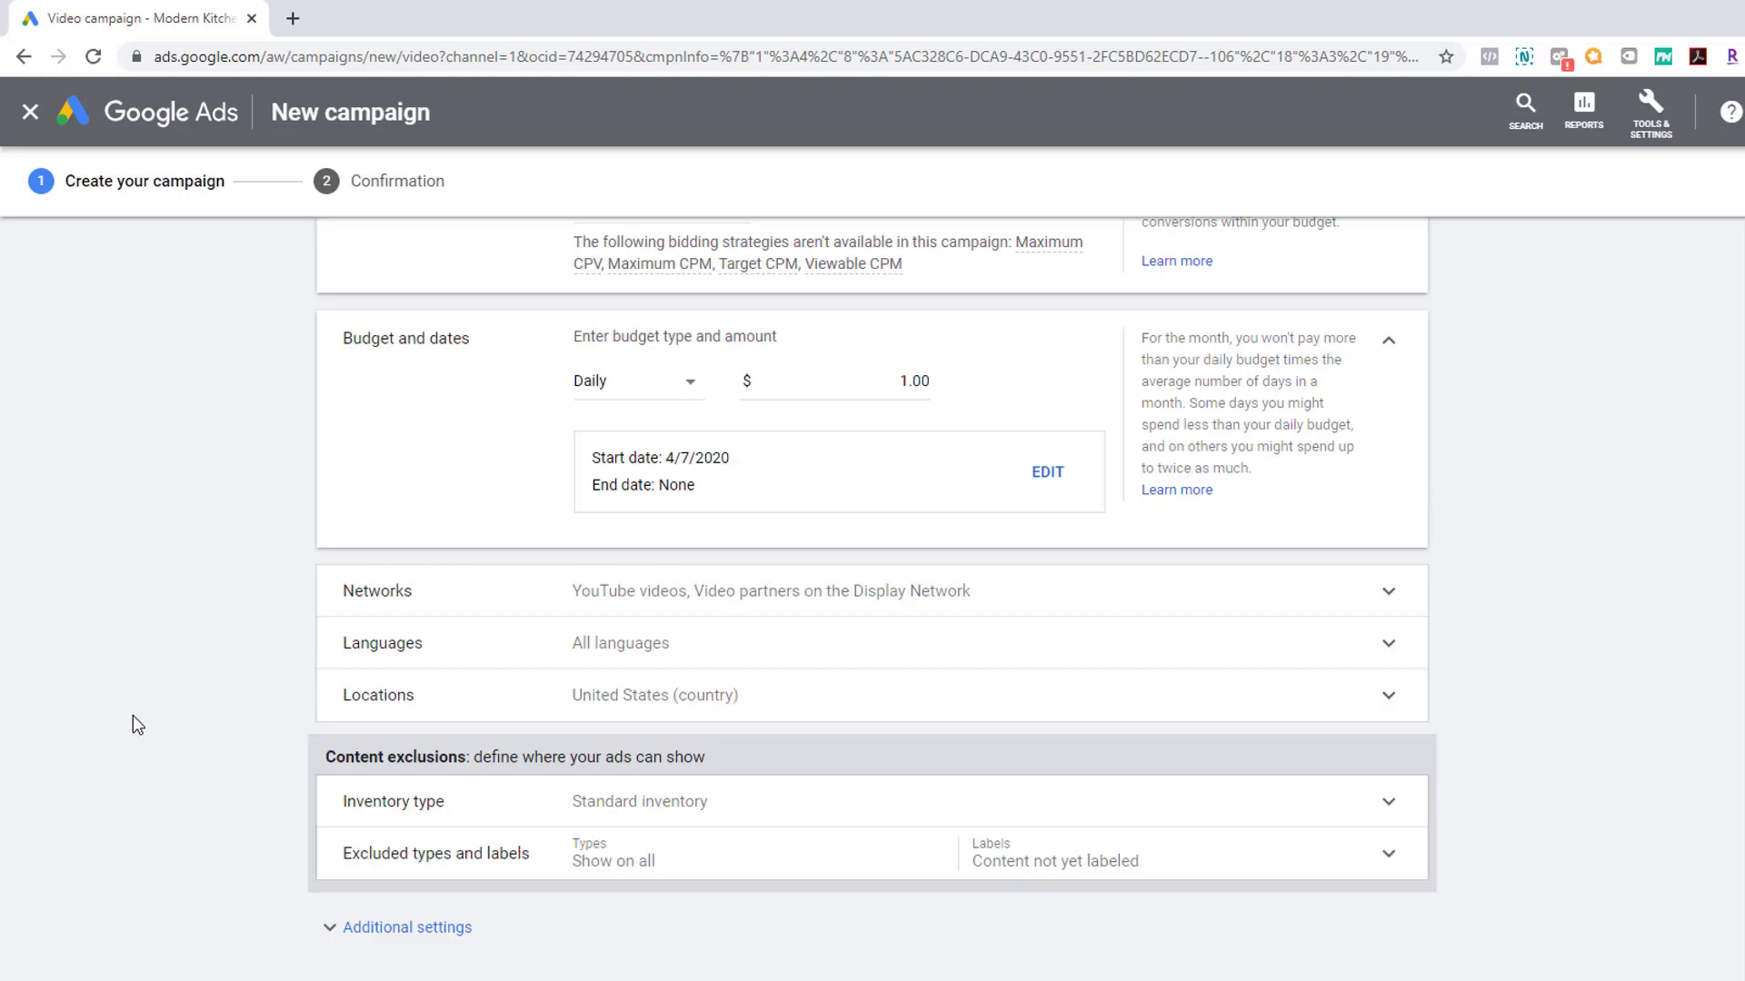
scroll(134, 718, "down", 3)
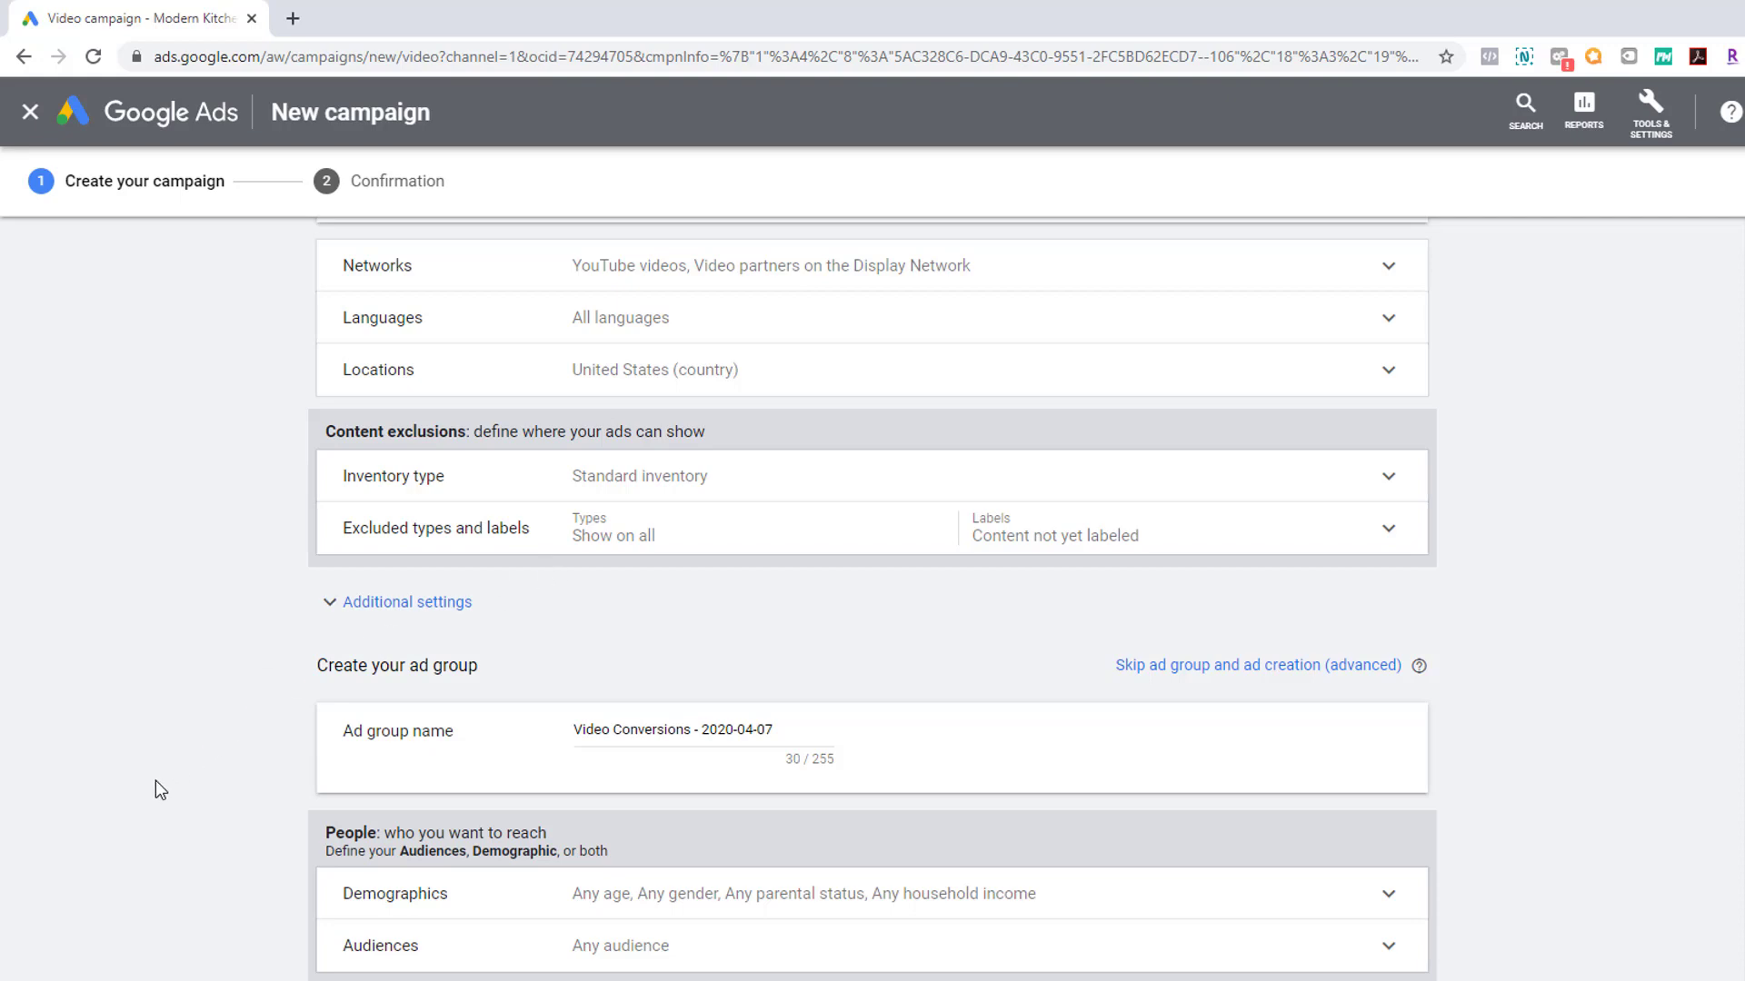
scroll(174, 783, "down", 2)
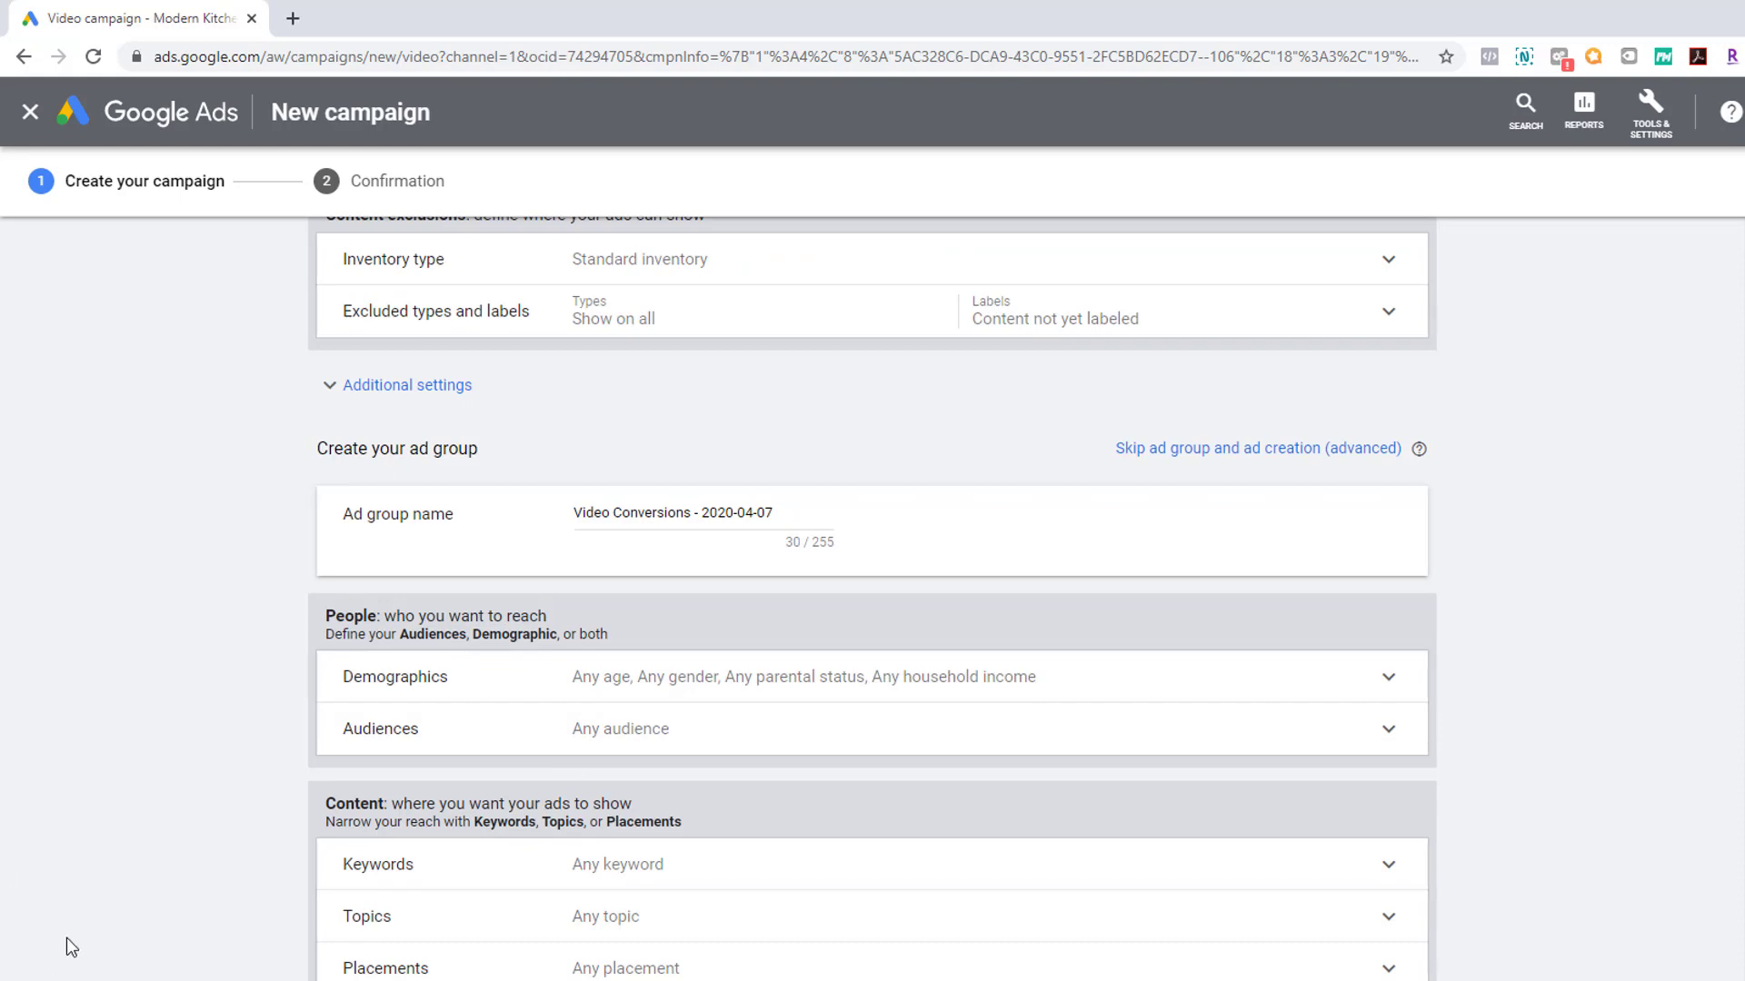
scroll(129, 862, "down", 3)
left_click(511, 555)
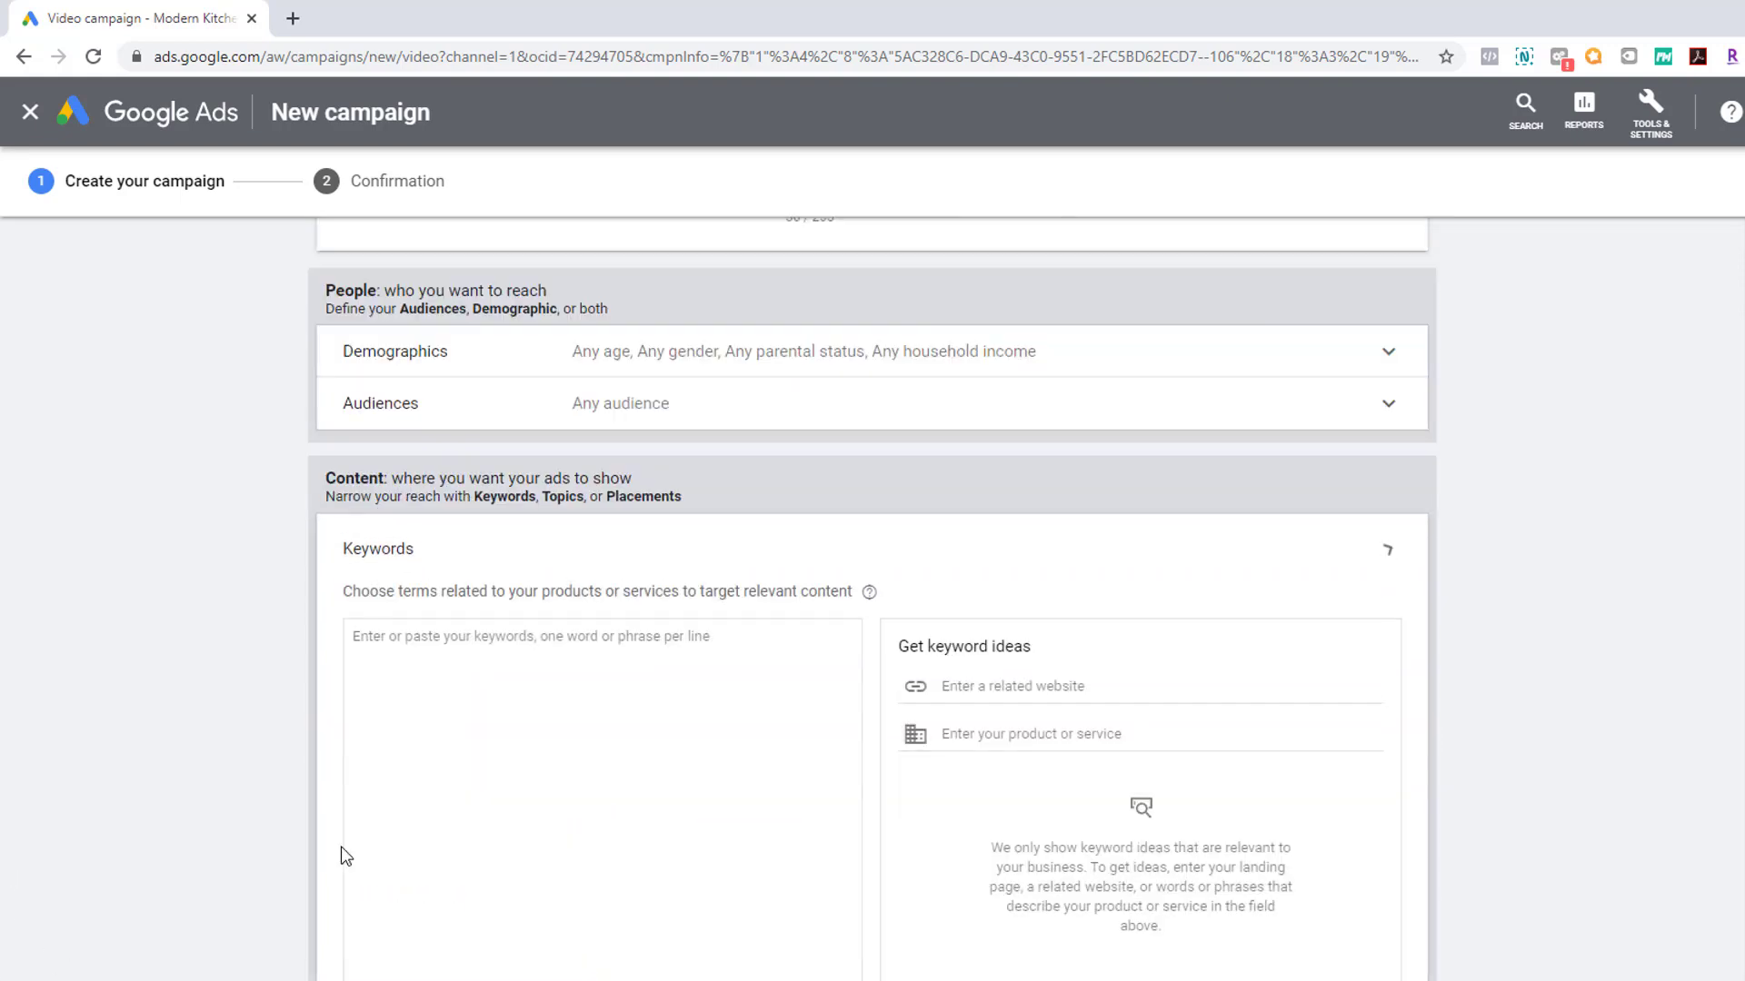
left_click(655, 737)
type("marketing")
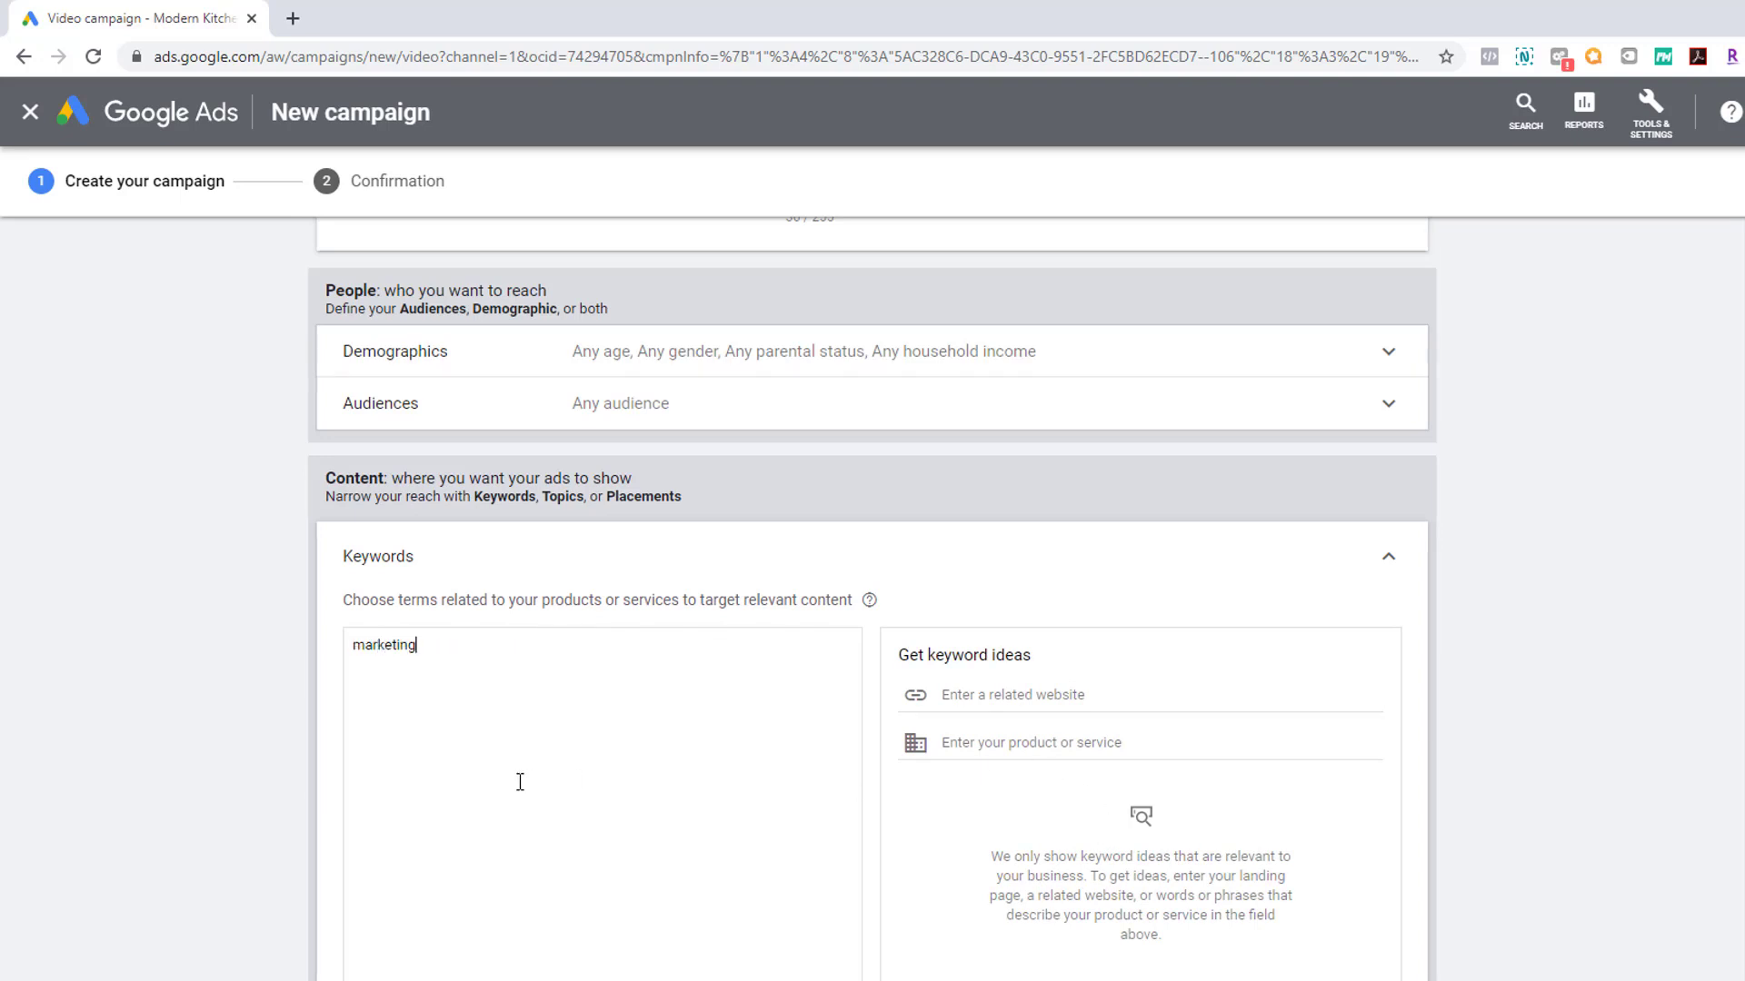
- Switch to YouTube, copy the URL of the "Introduction to the Manic Marketer Channel" video, and return to the ad's video field in Google Ads
scroll(490, 772, "down", 1)
scroll(140, 646, "down", 3)
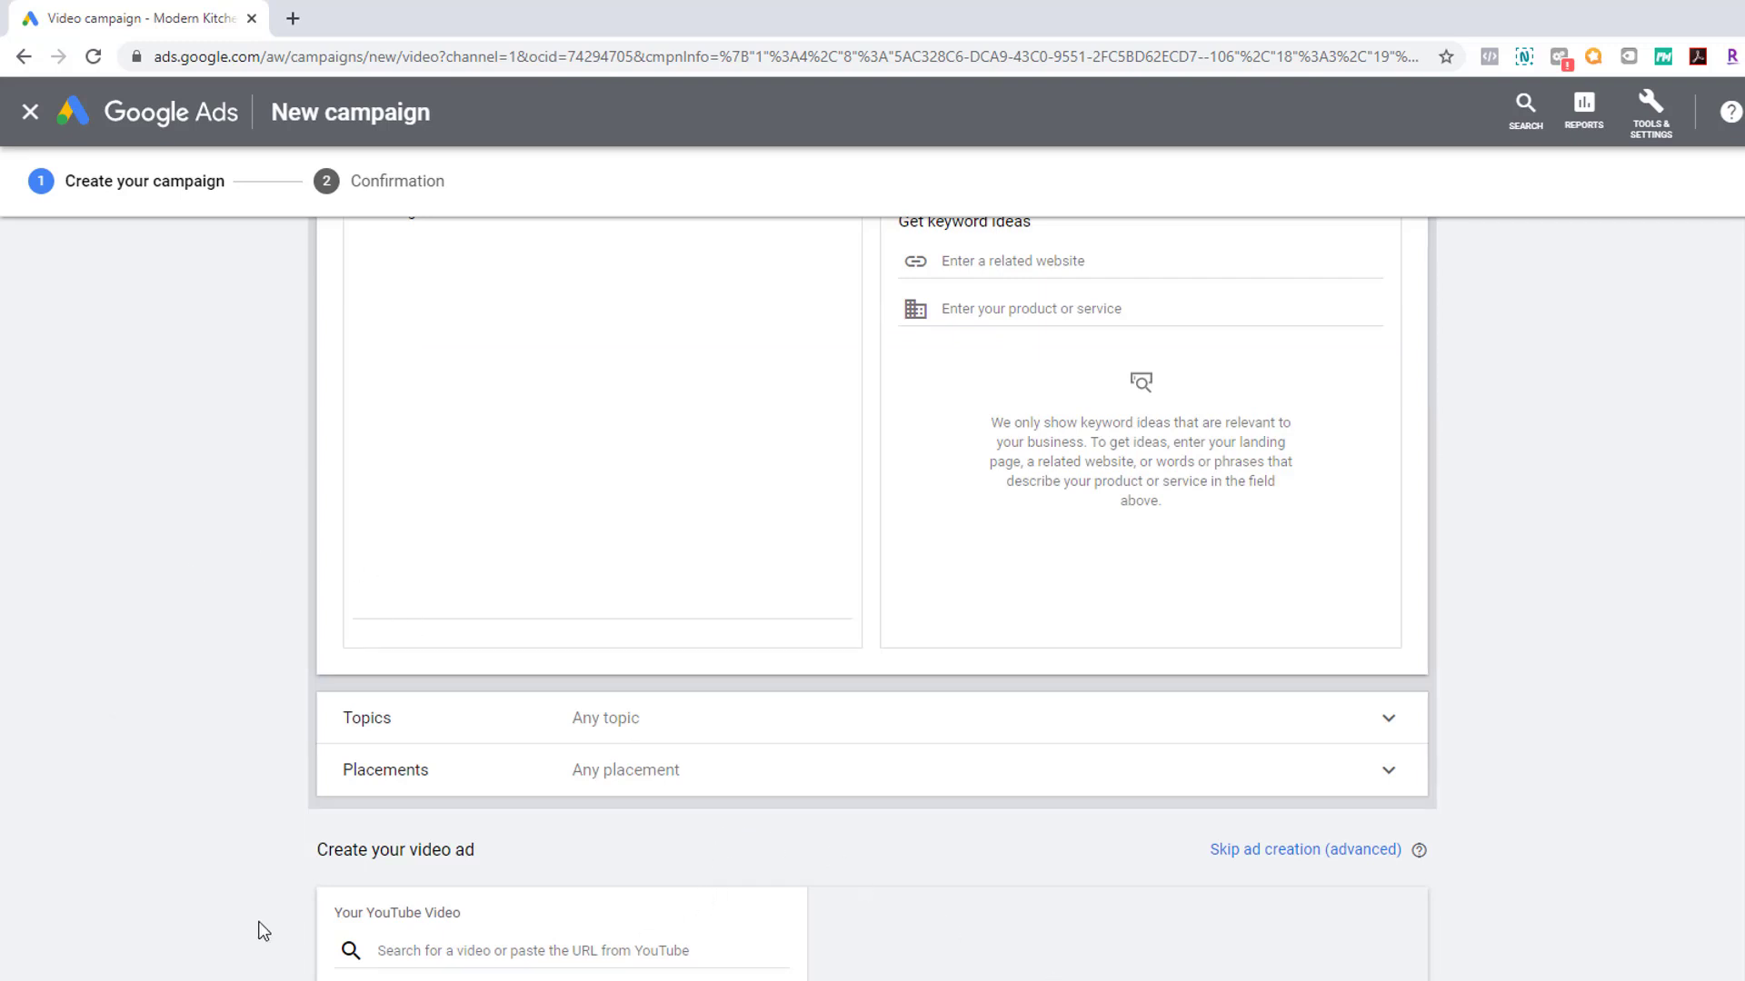
scroll(97, 837, "down", 4)
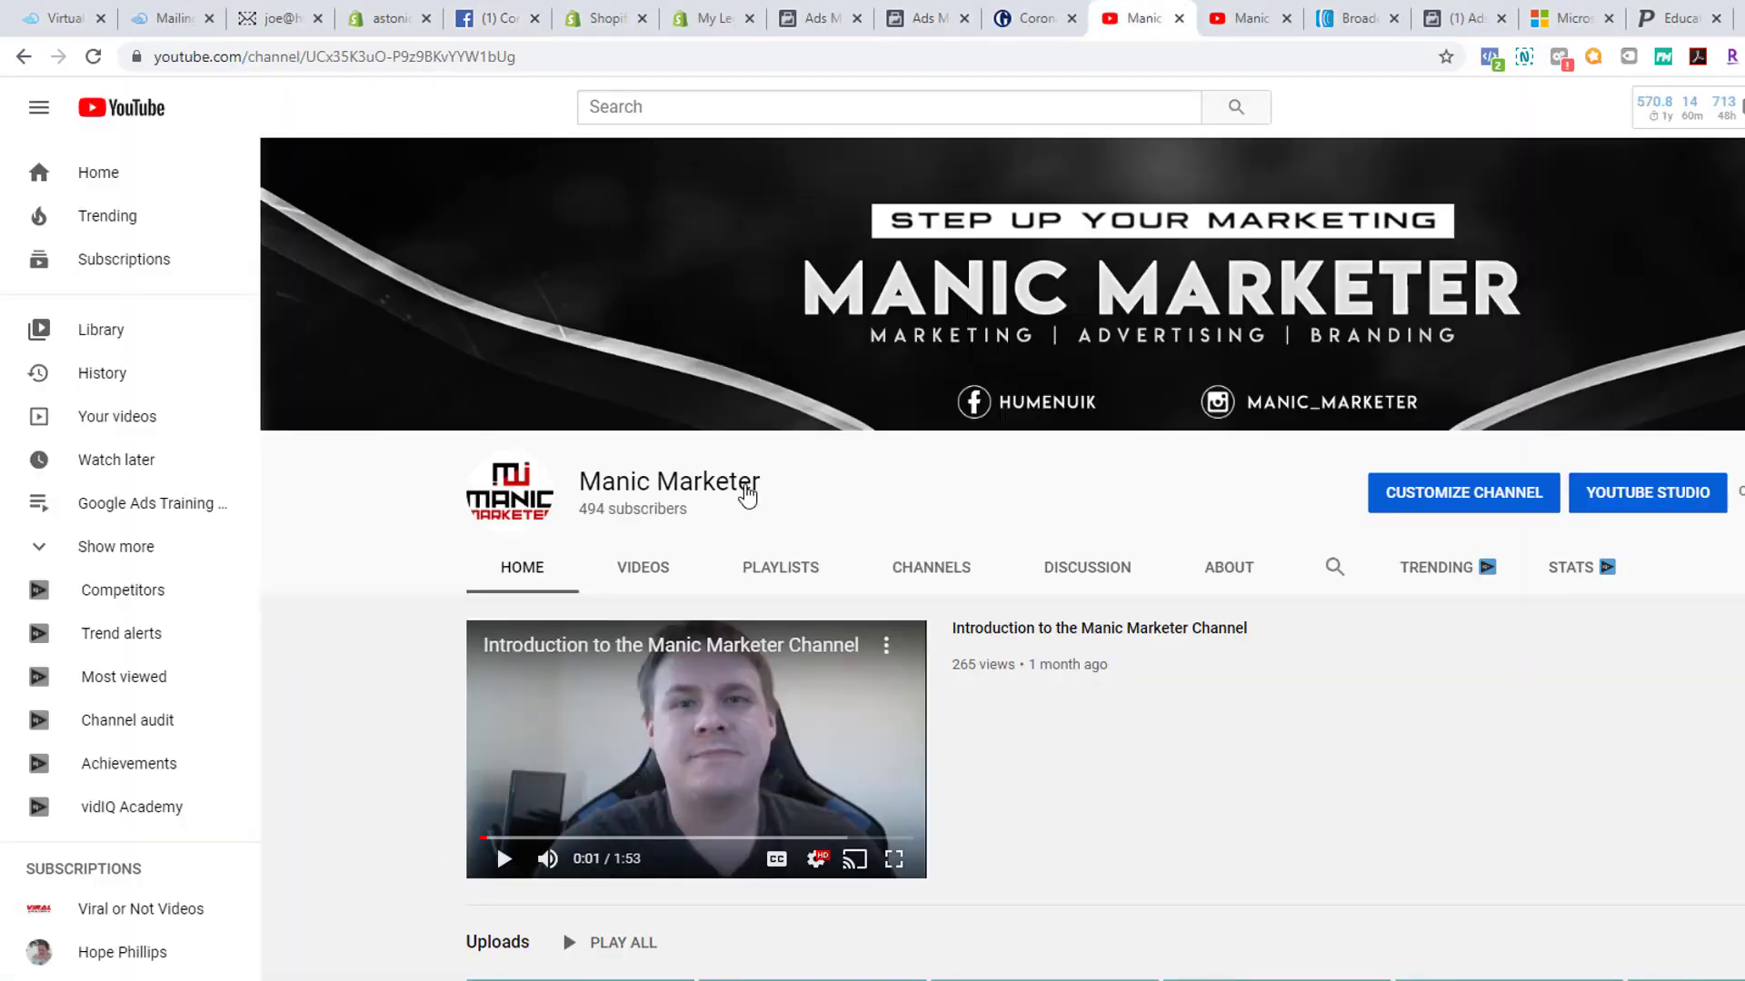
right_click(683, 721)
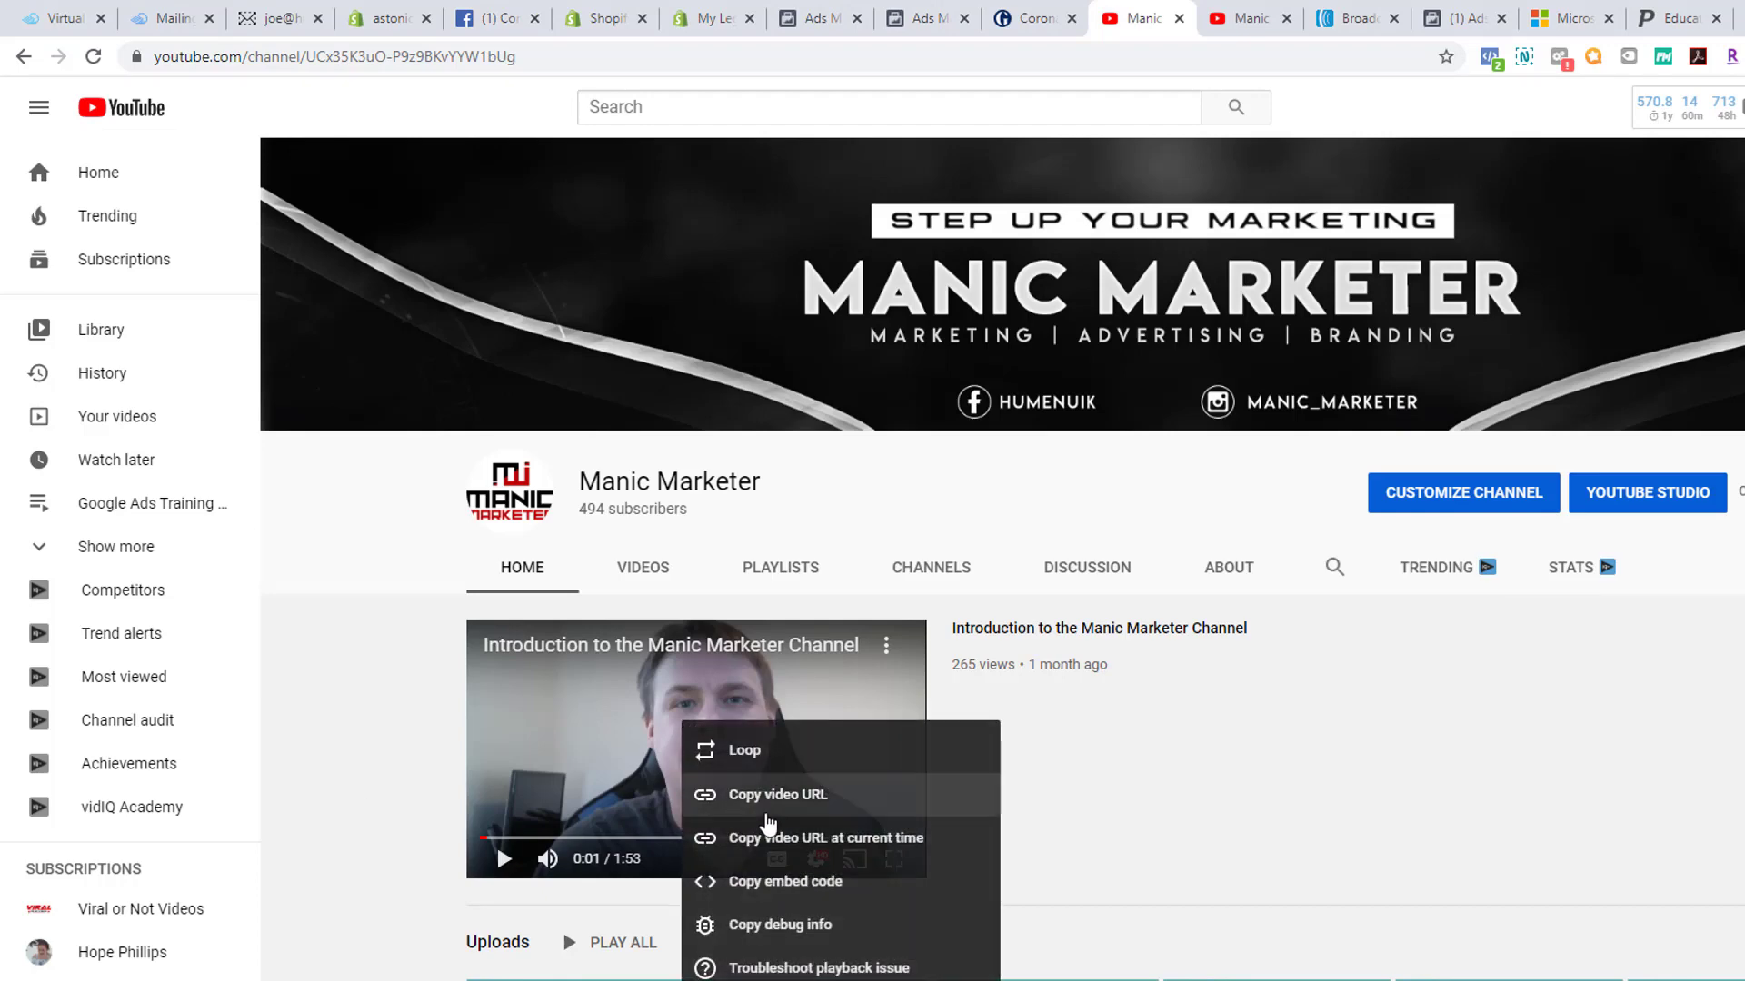
left_click(792, 841)
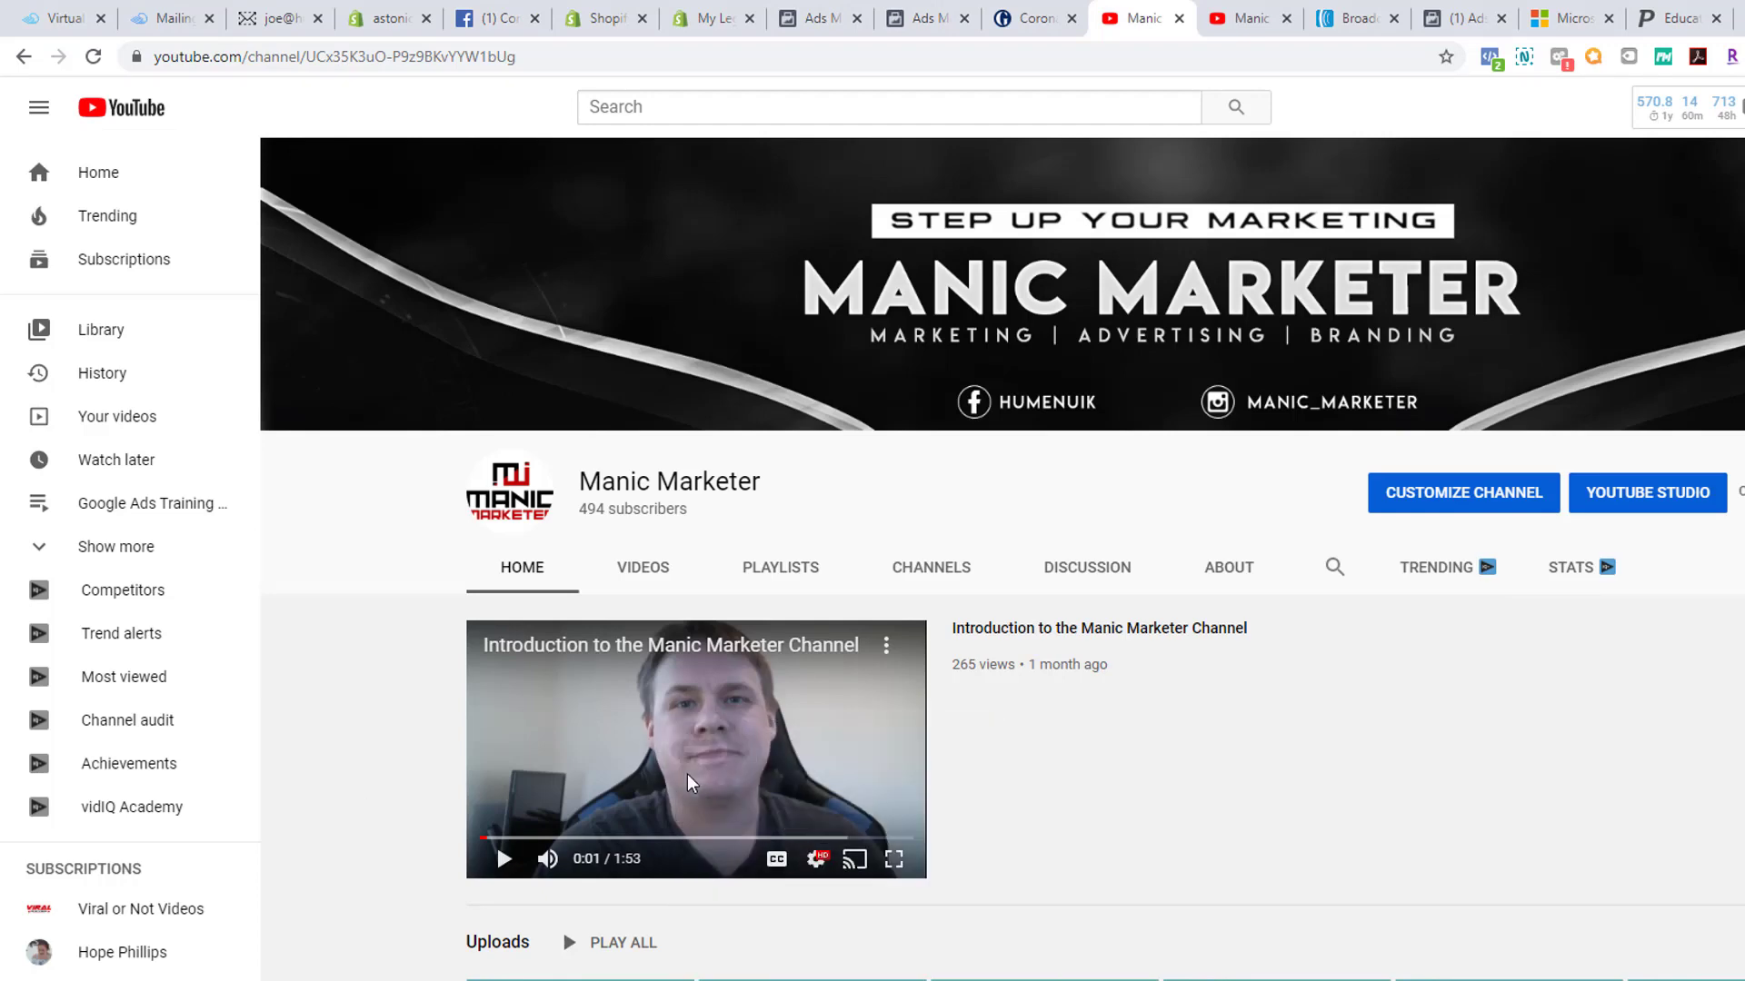
right_click(643, 724)
left_click(801, 797)
key("alt+Tab")
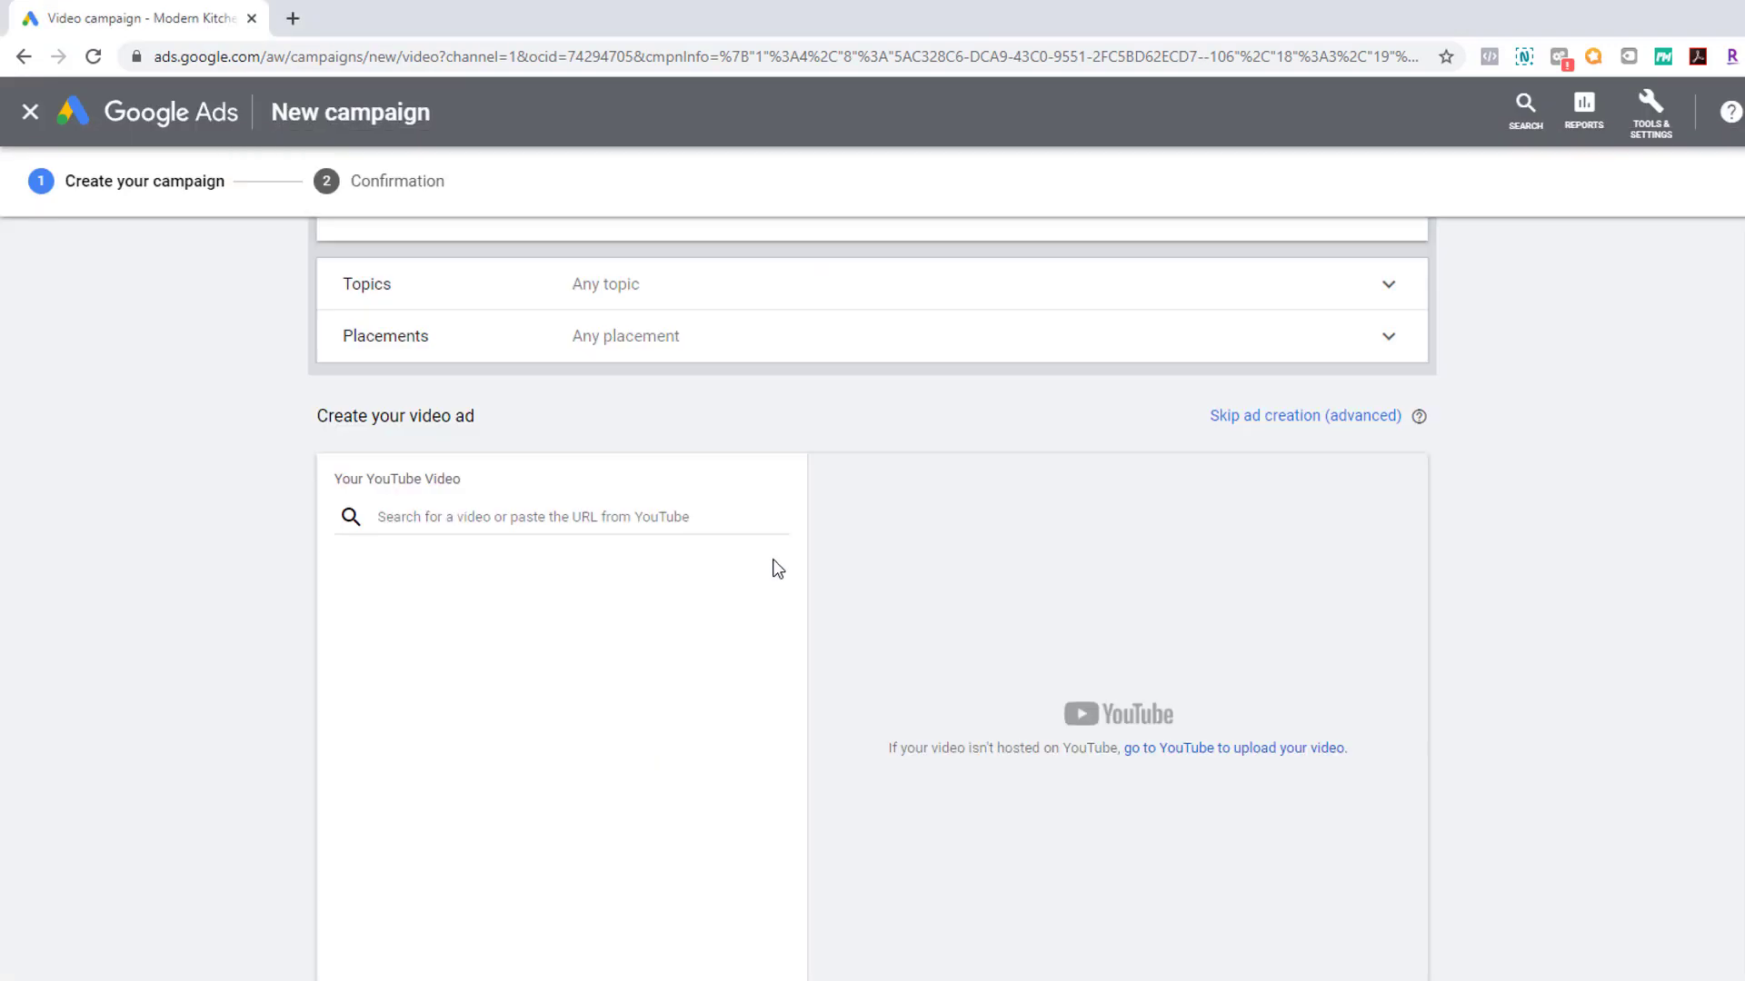
left_click(519, 517)
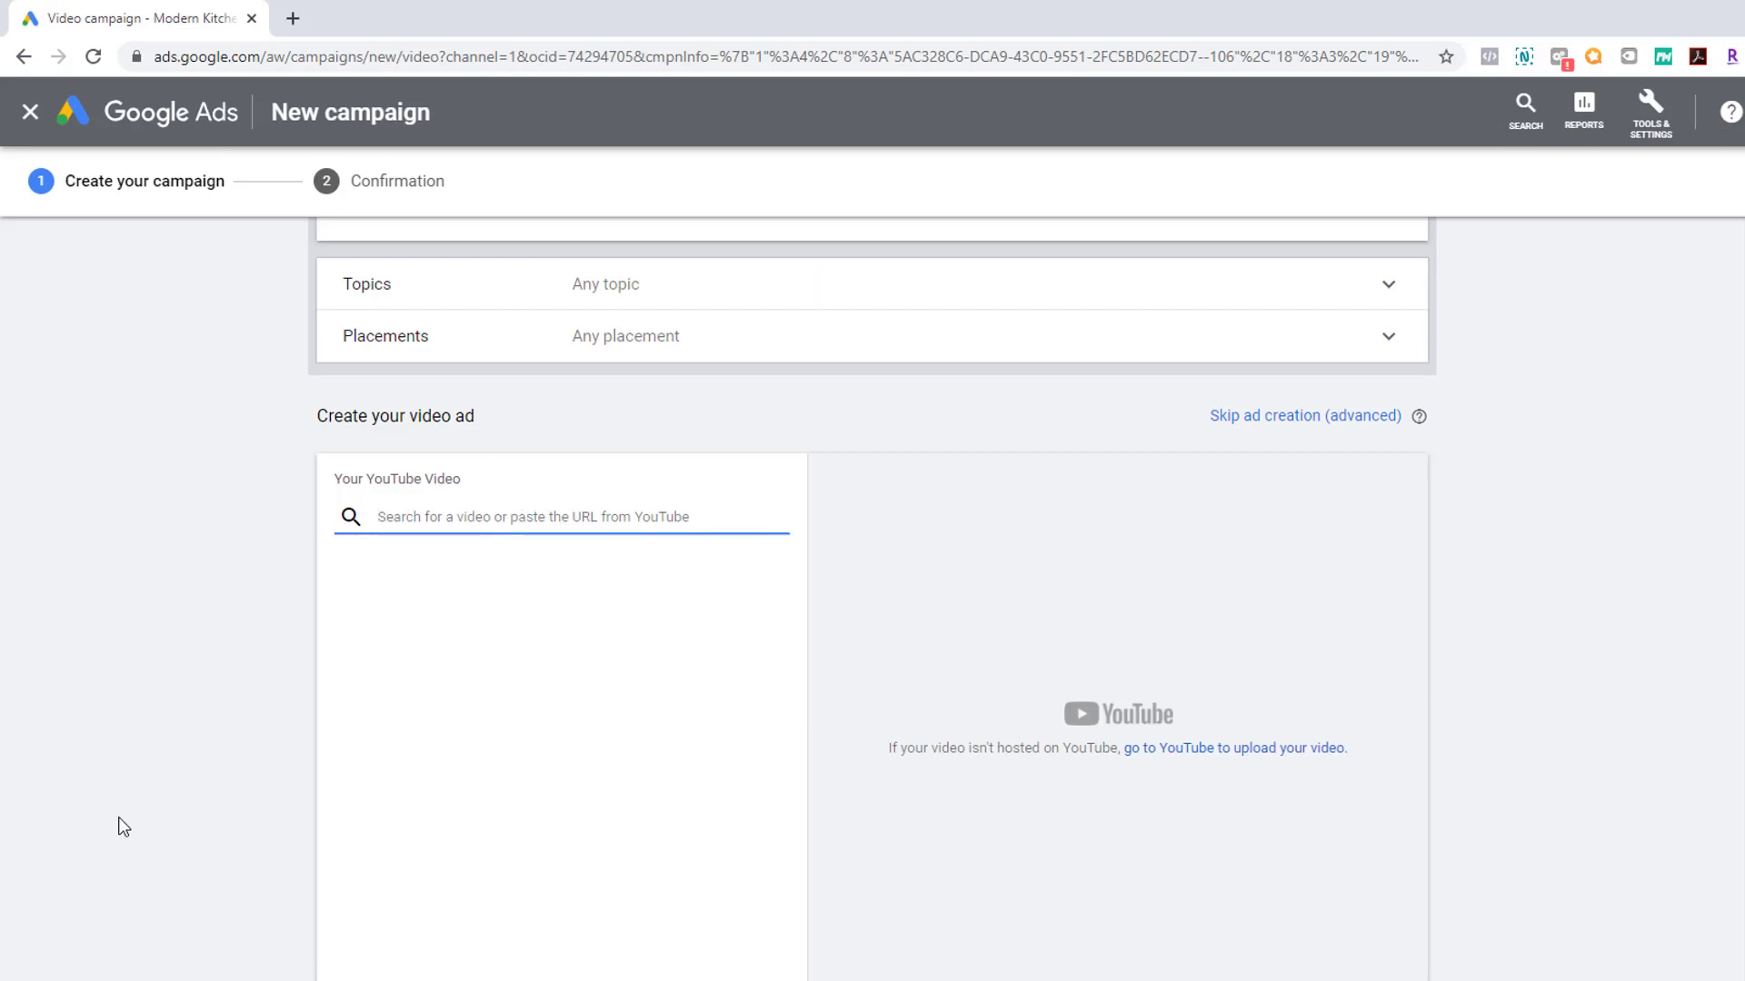
- Expand the ad group's Topics and Placements targeting and look over the placement options
left_click(995, 284)
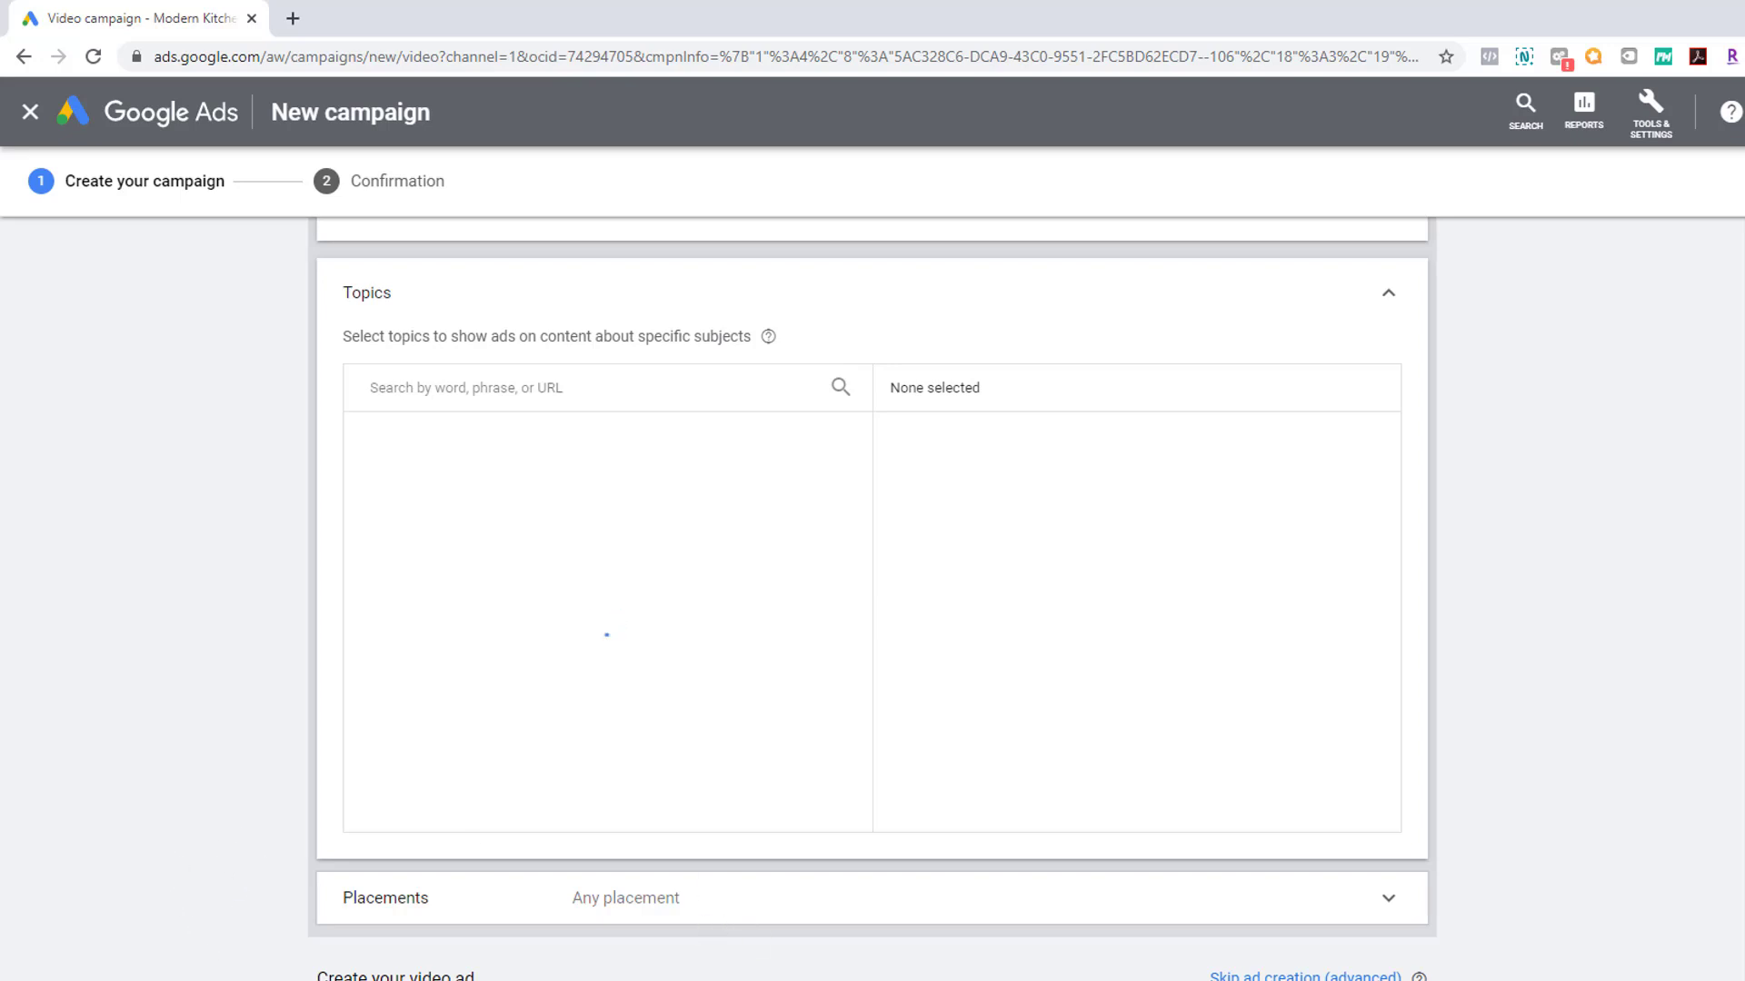
left_click(736, 895)
scroll(424, 549, "up", 6)
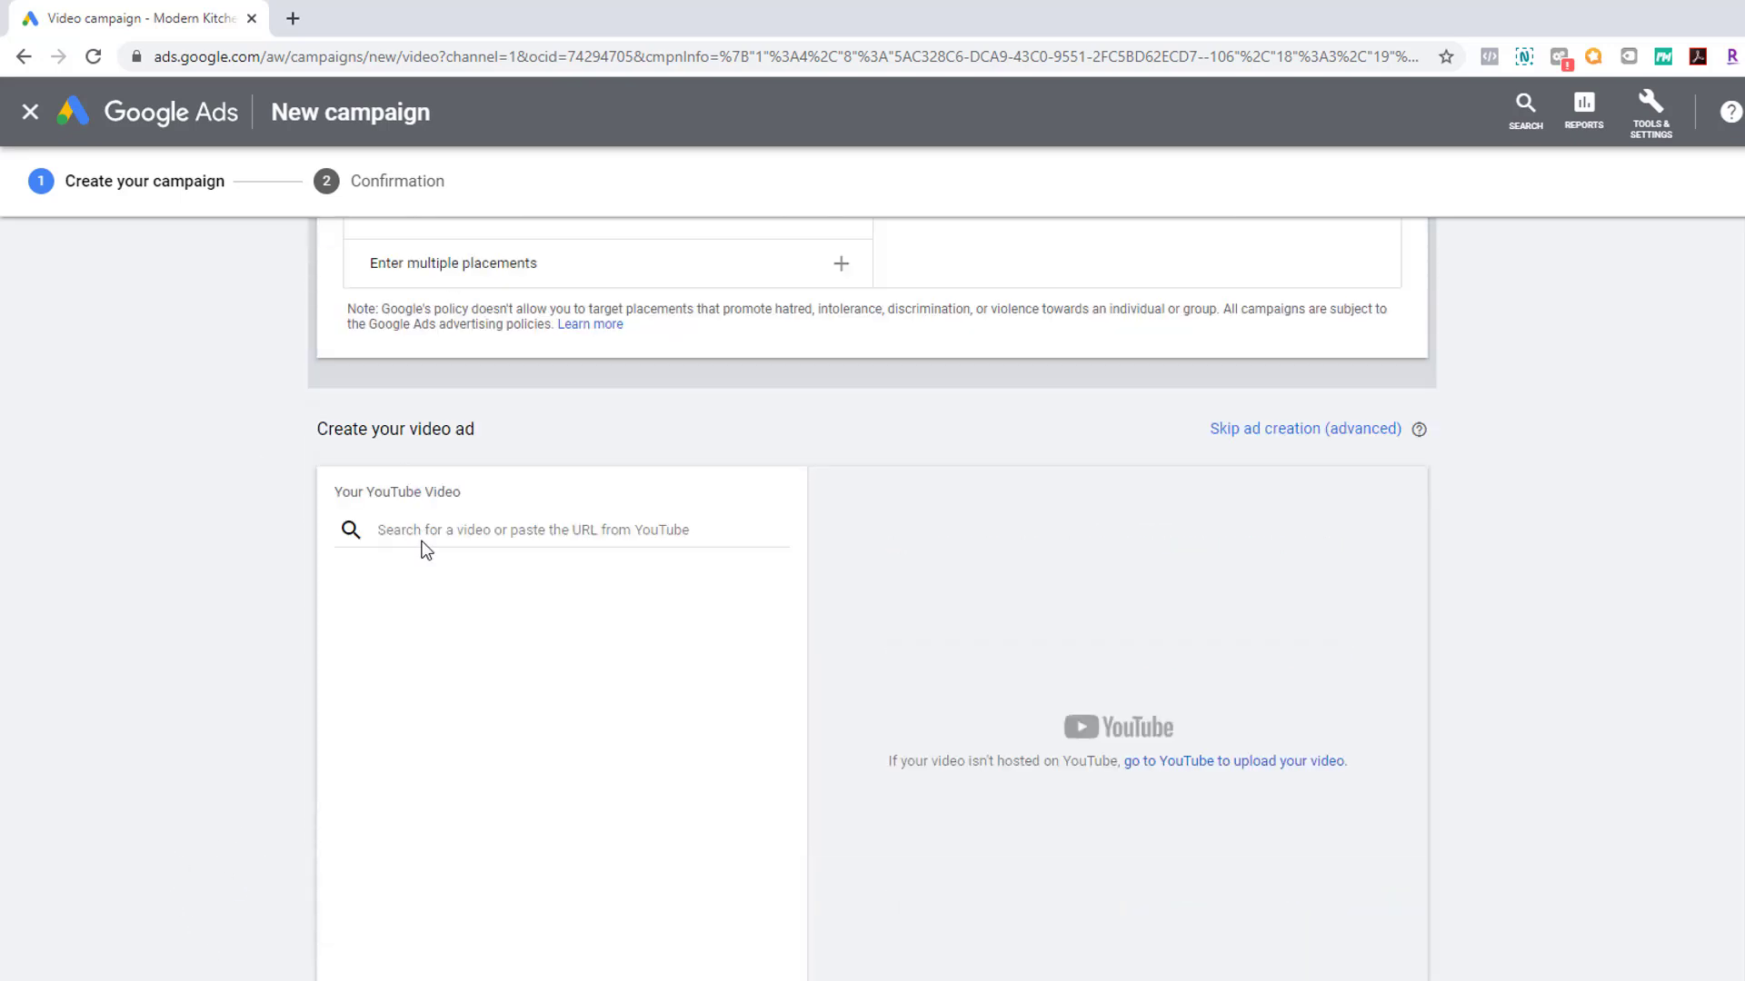
scroll(489, 636, "up", 3)
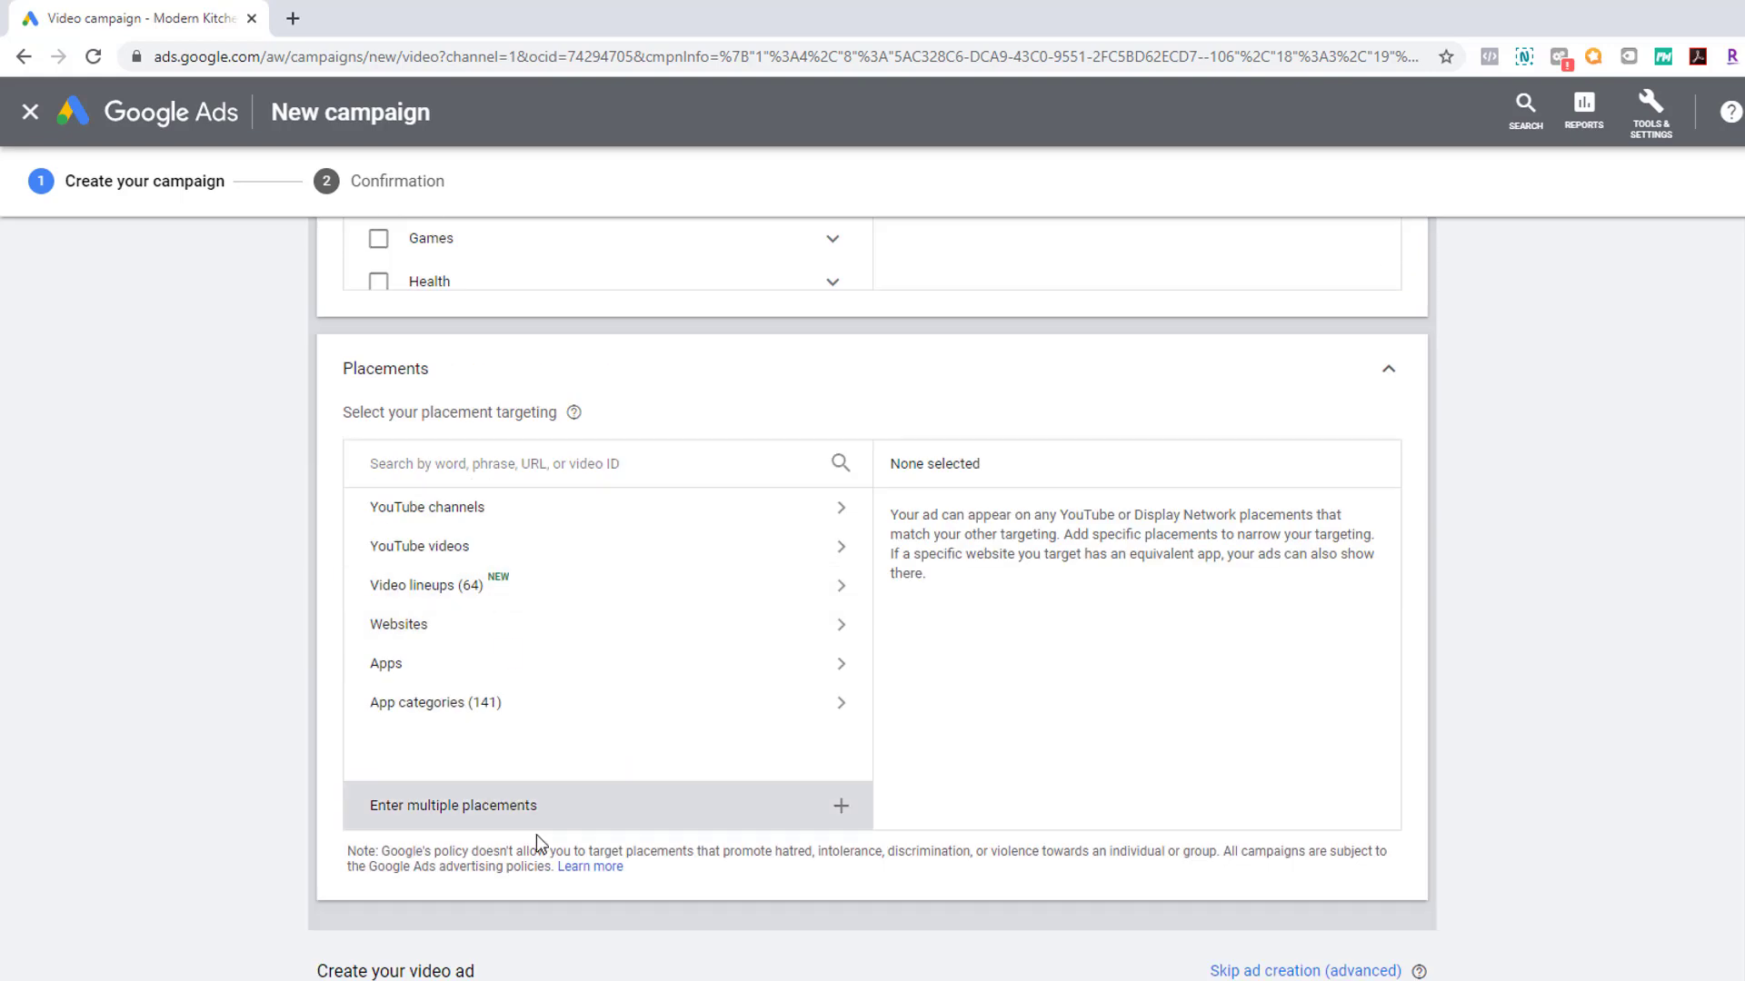
- Paste the copied YouTube URL to use the channel introduction as the ad's video
scroll(544, 843, "down", 4)
scroll(548, 851, "down", 2)
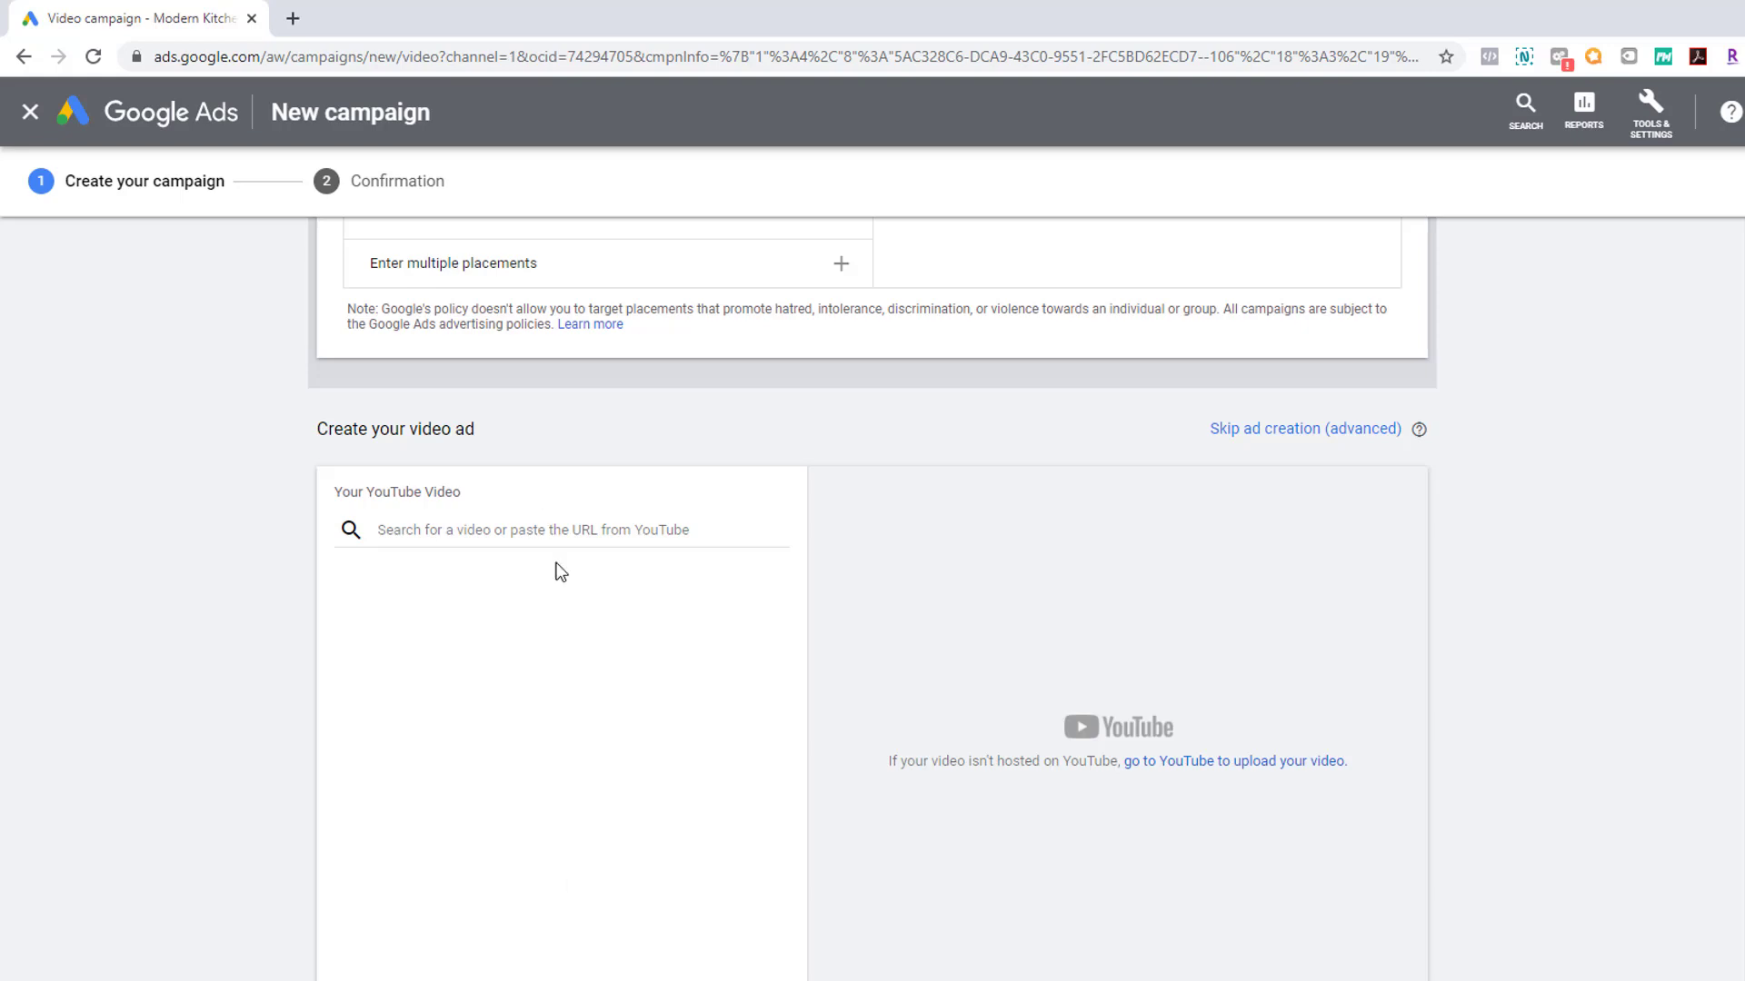
left_click(554, 527)
key("ctrl+v")
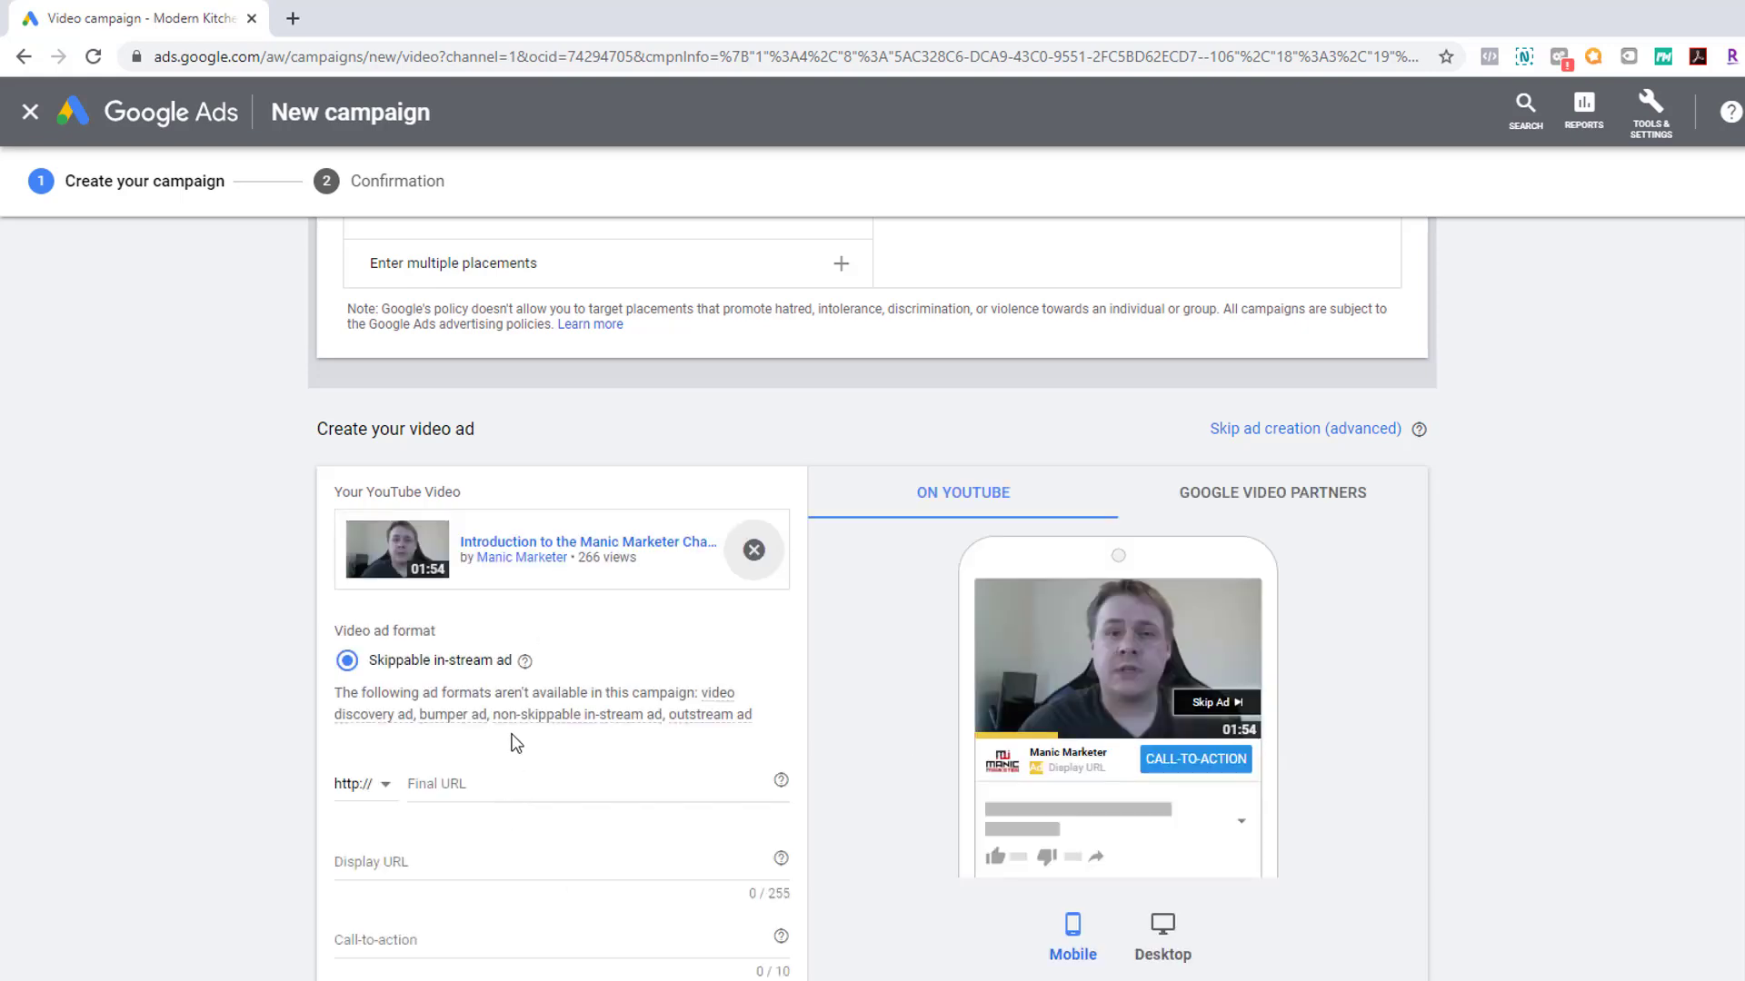
scroll(391, 909, "down", 4)
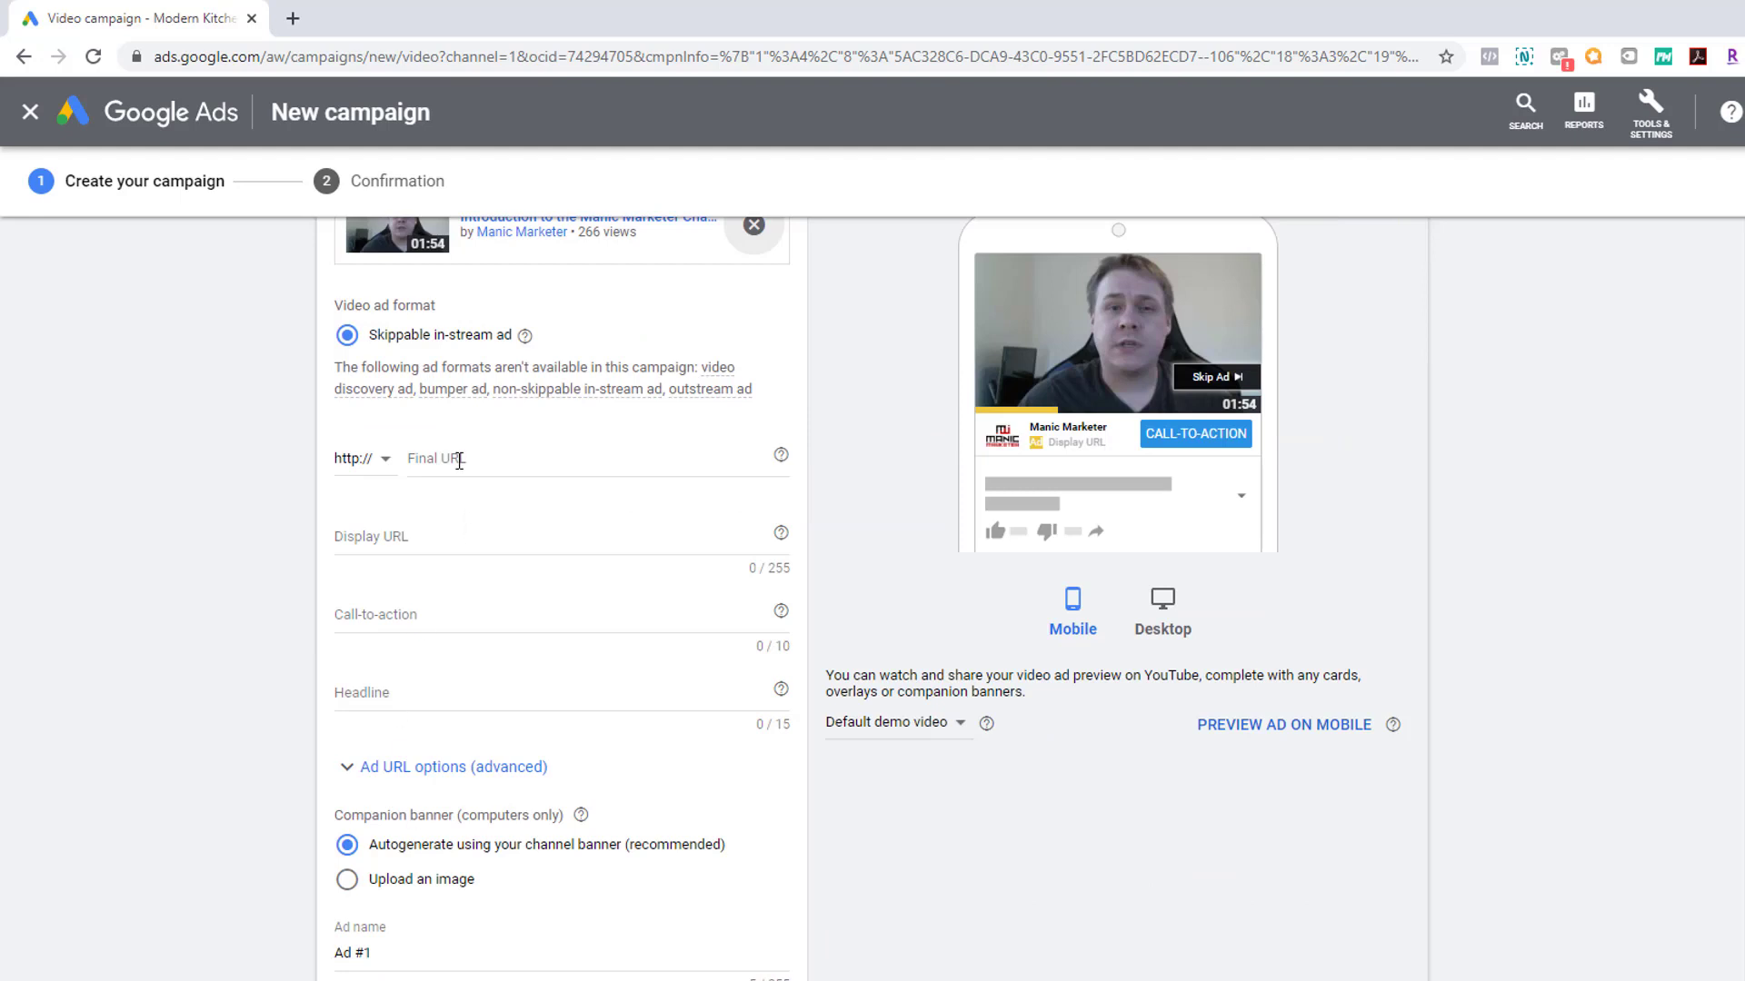
left_click(461, 459)
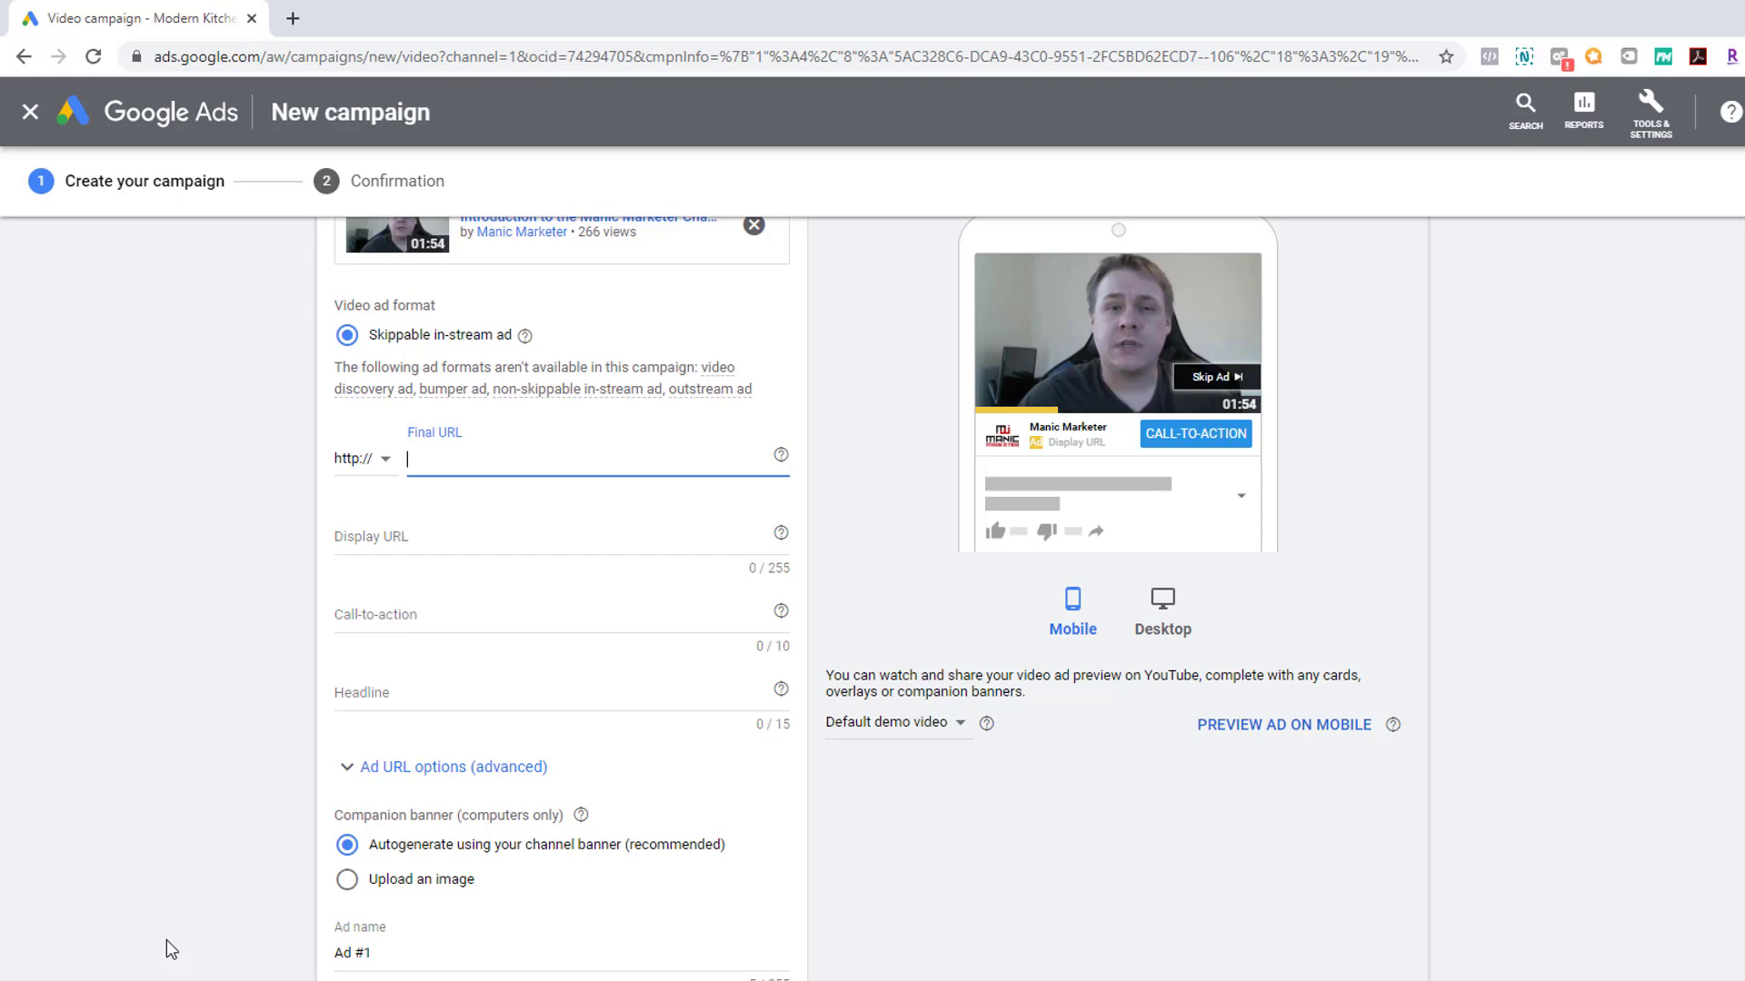
type("www.")
type("humenuik.com")
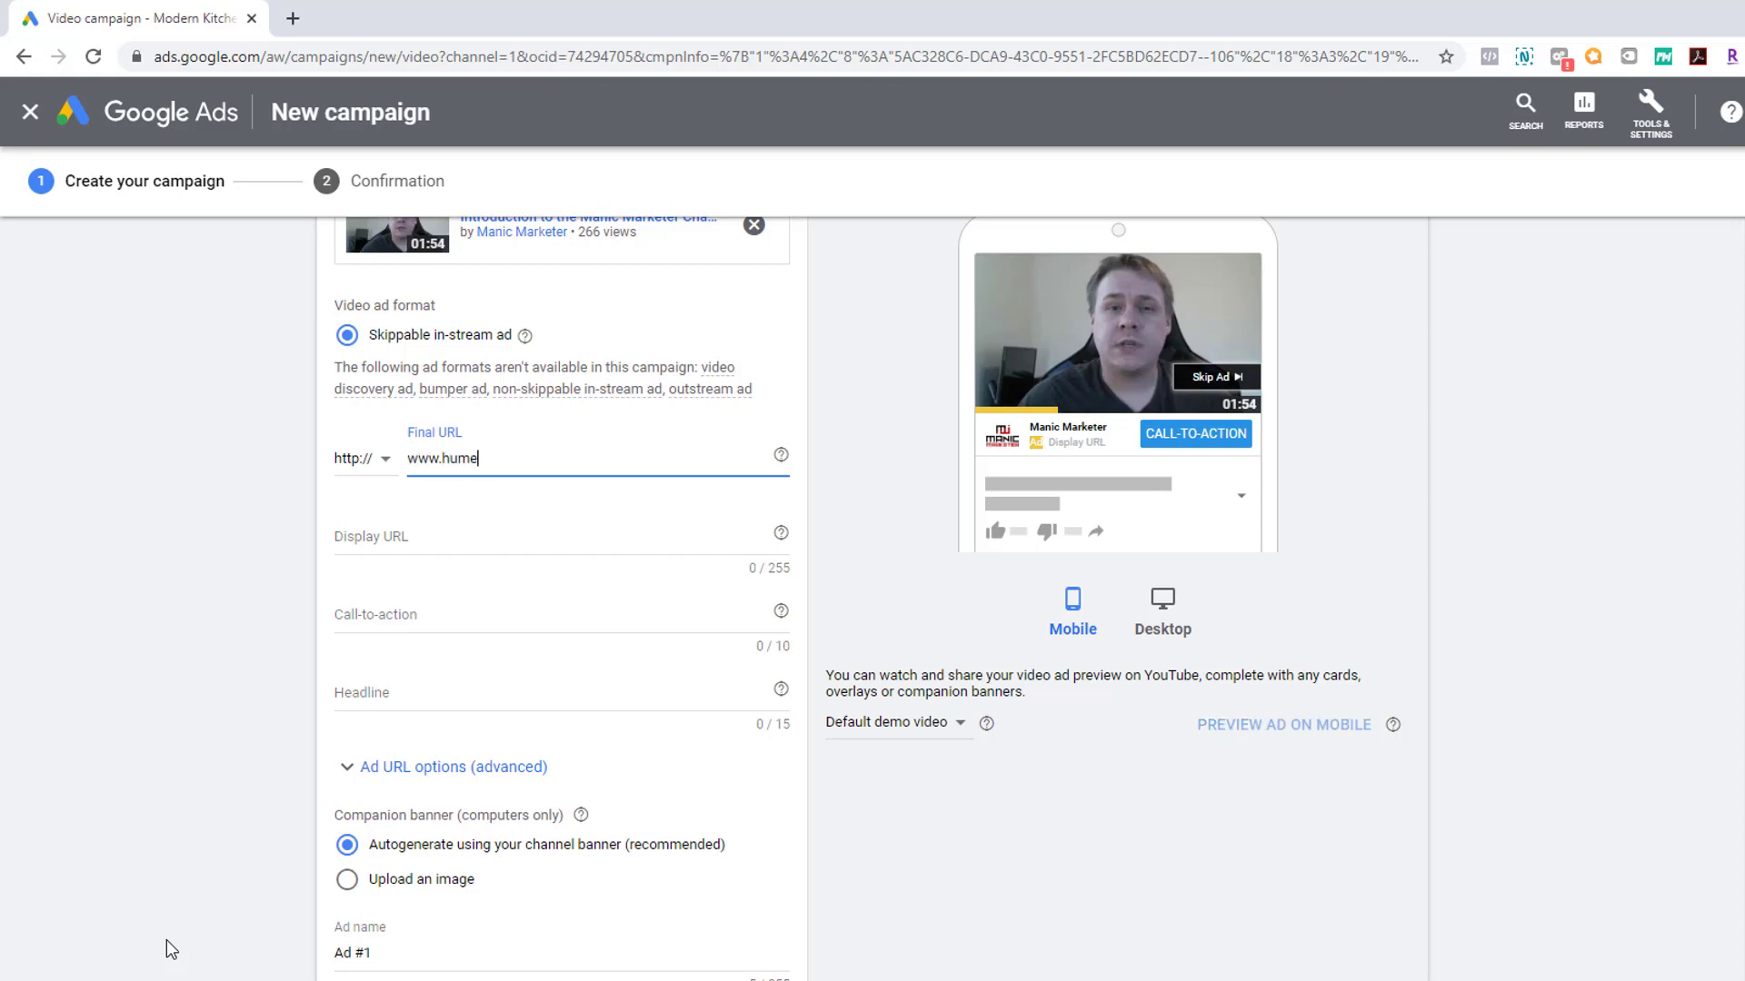
key("Tab")
key("Tab")
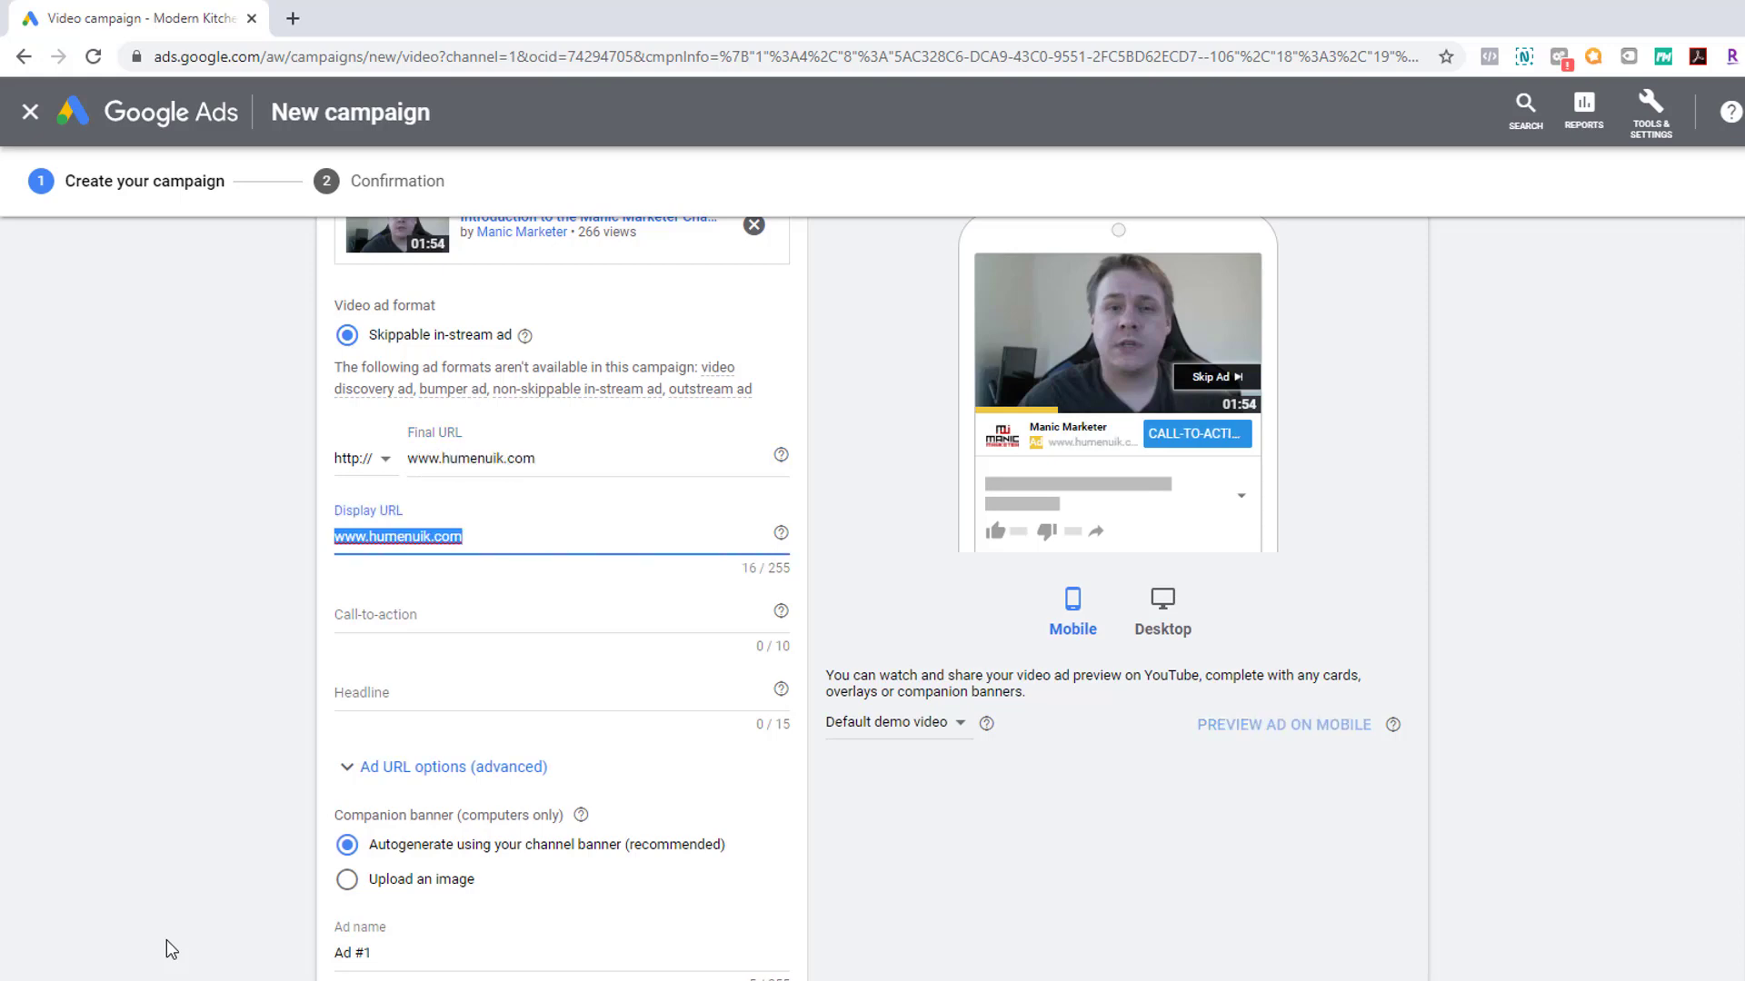
- Set the ad's call-to-action to "Join Now" and begin the headline with "FREE TRA"
key("Tab")
key("Tab")
type("Join Now")
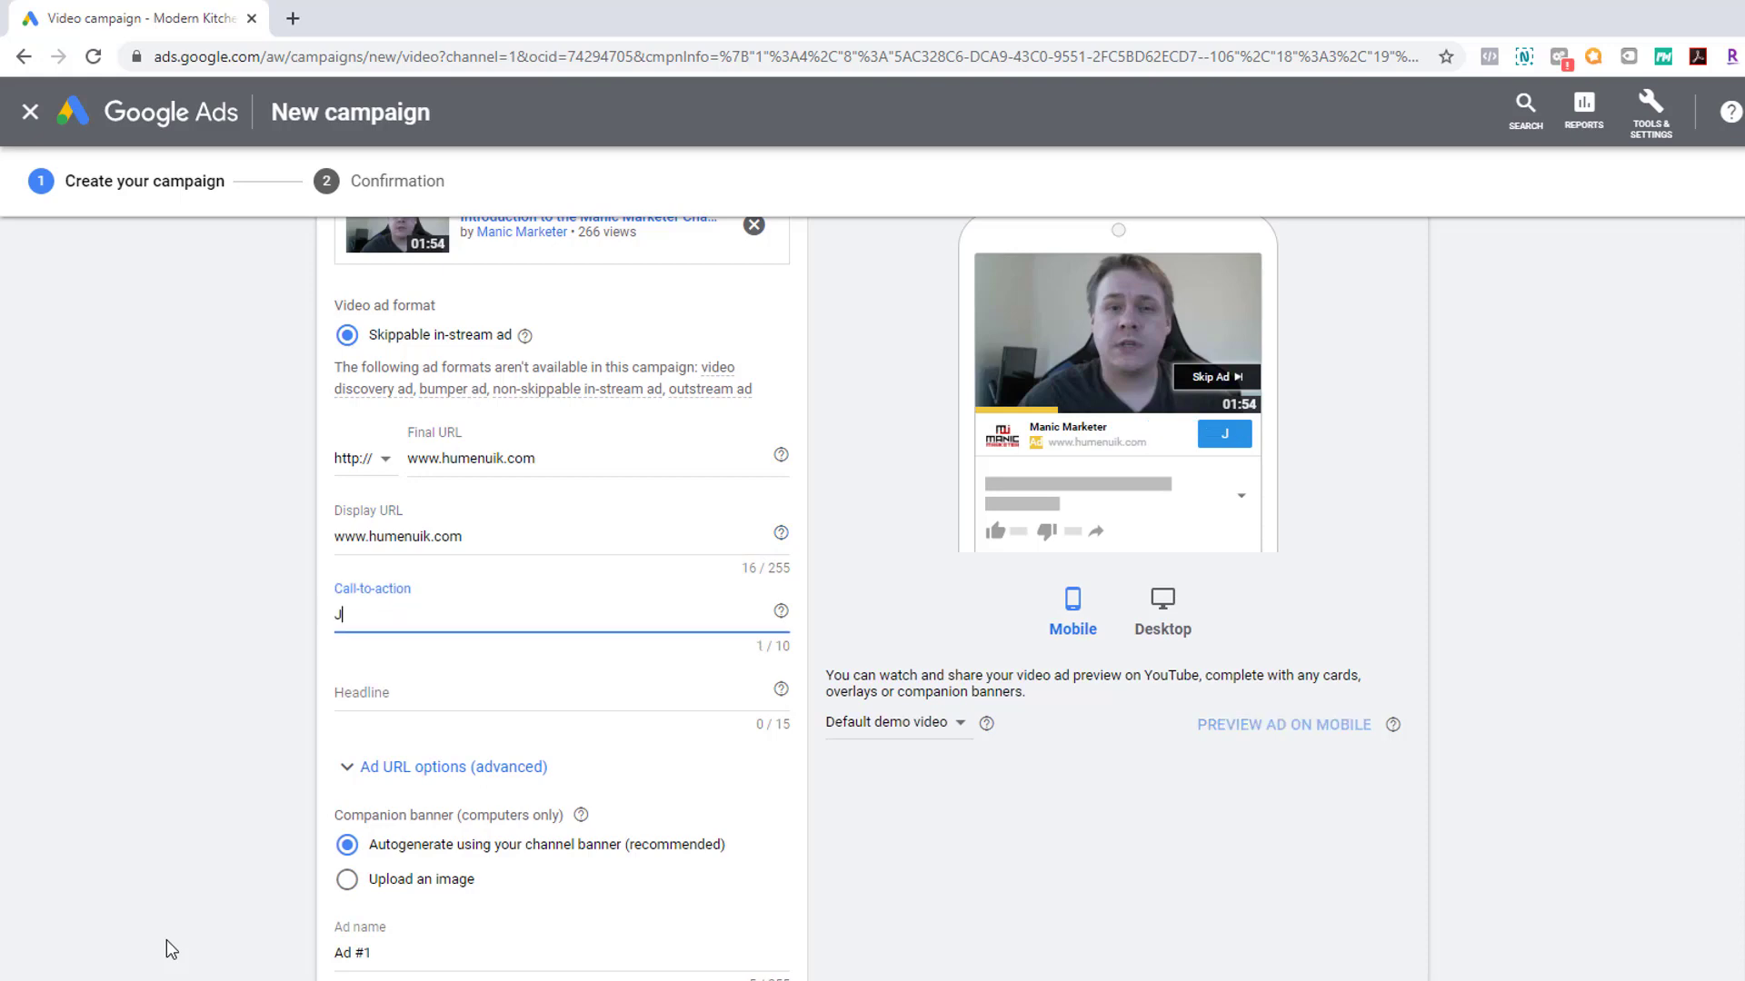
key("Tab")
key("Tab")
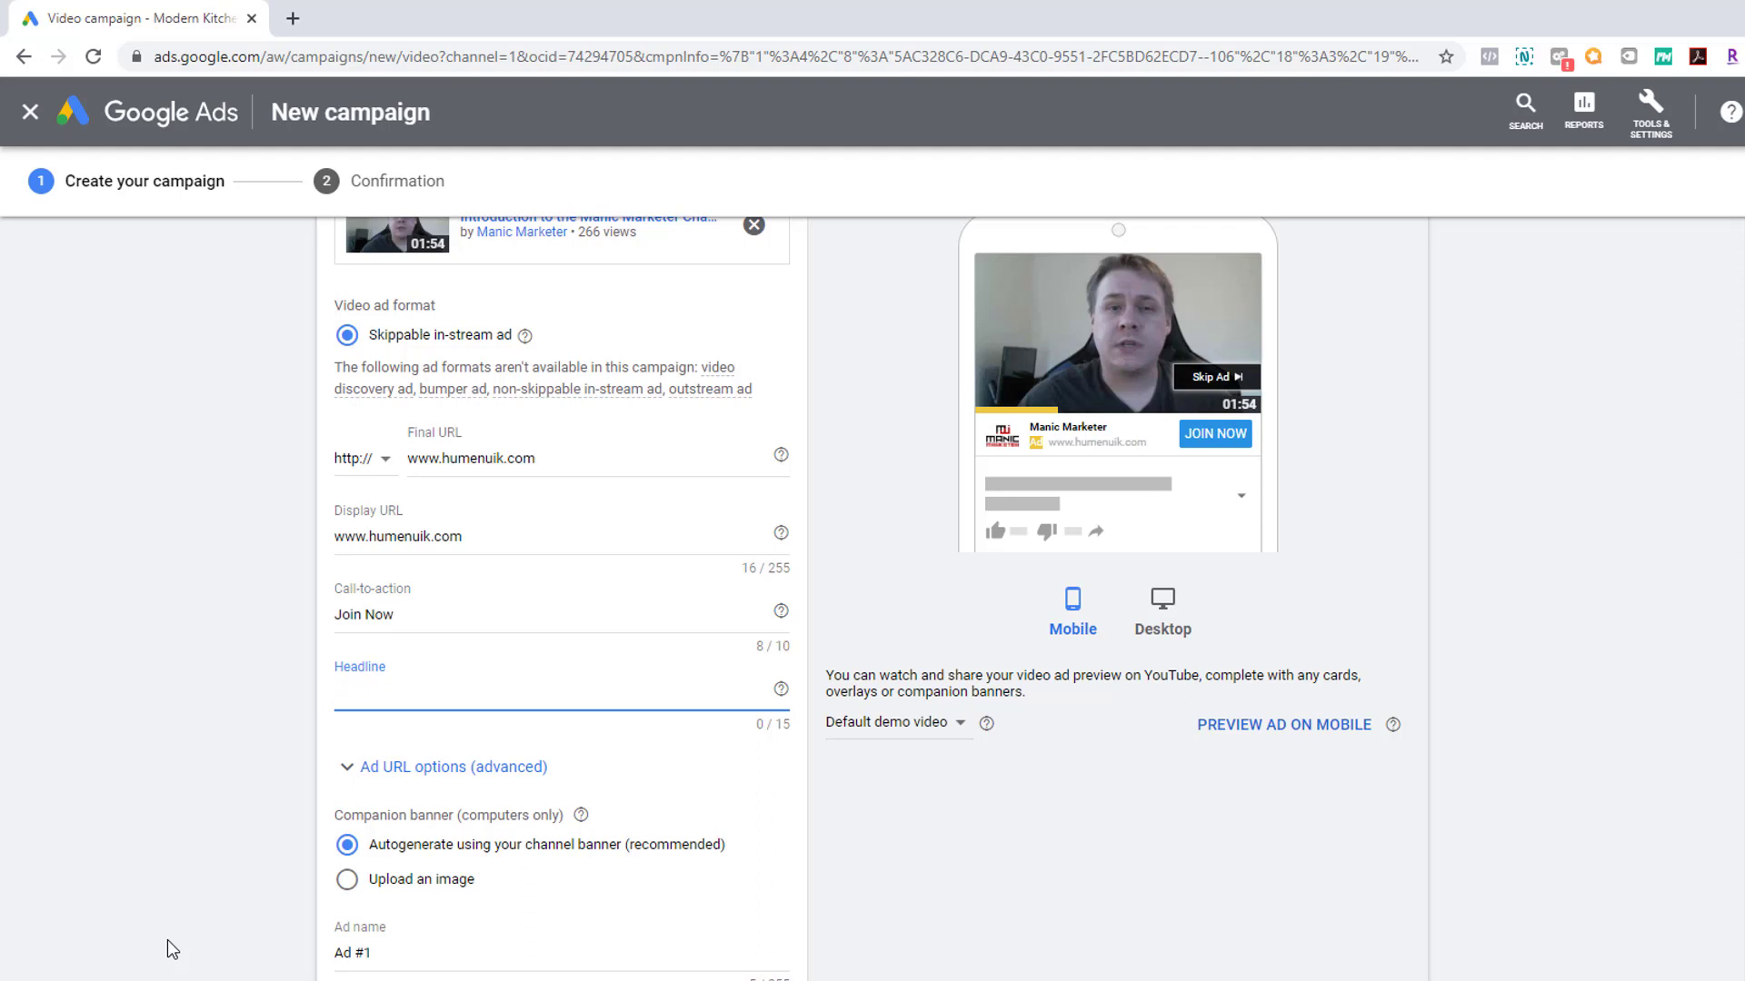
type("FREE TRA")
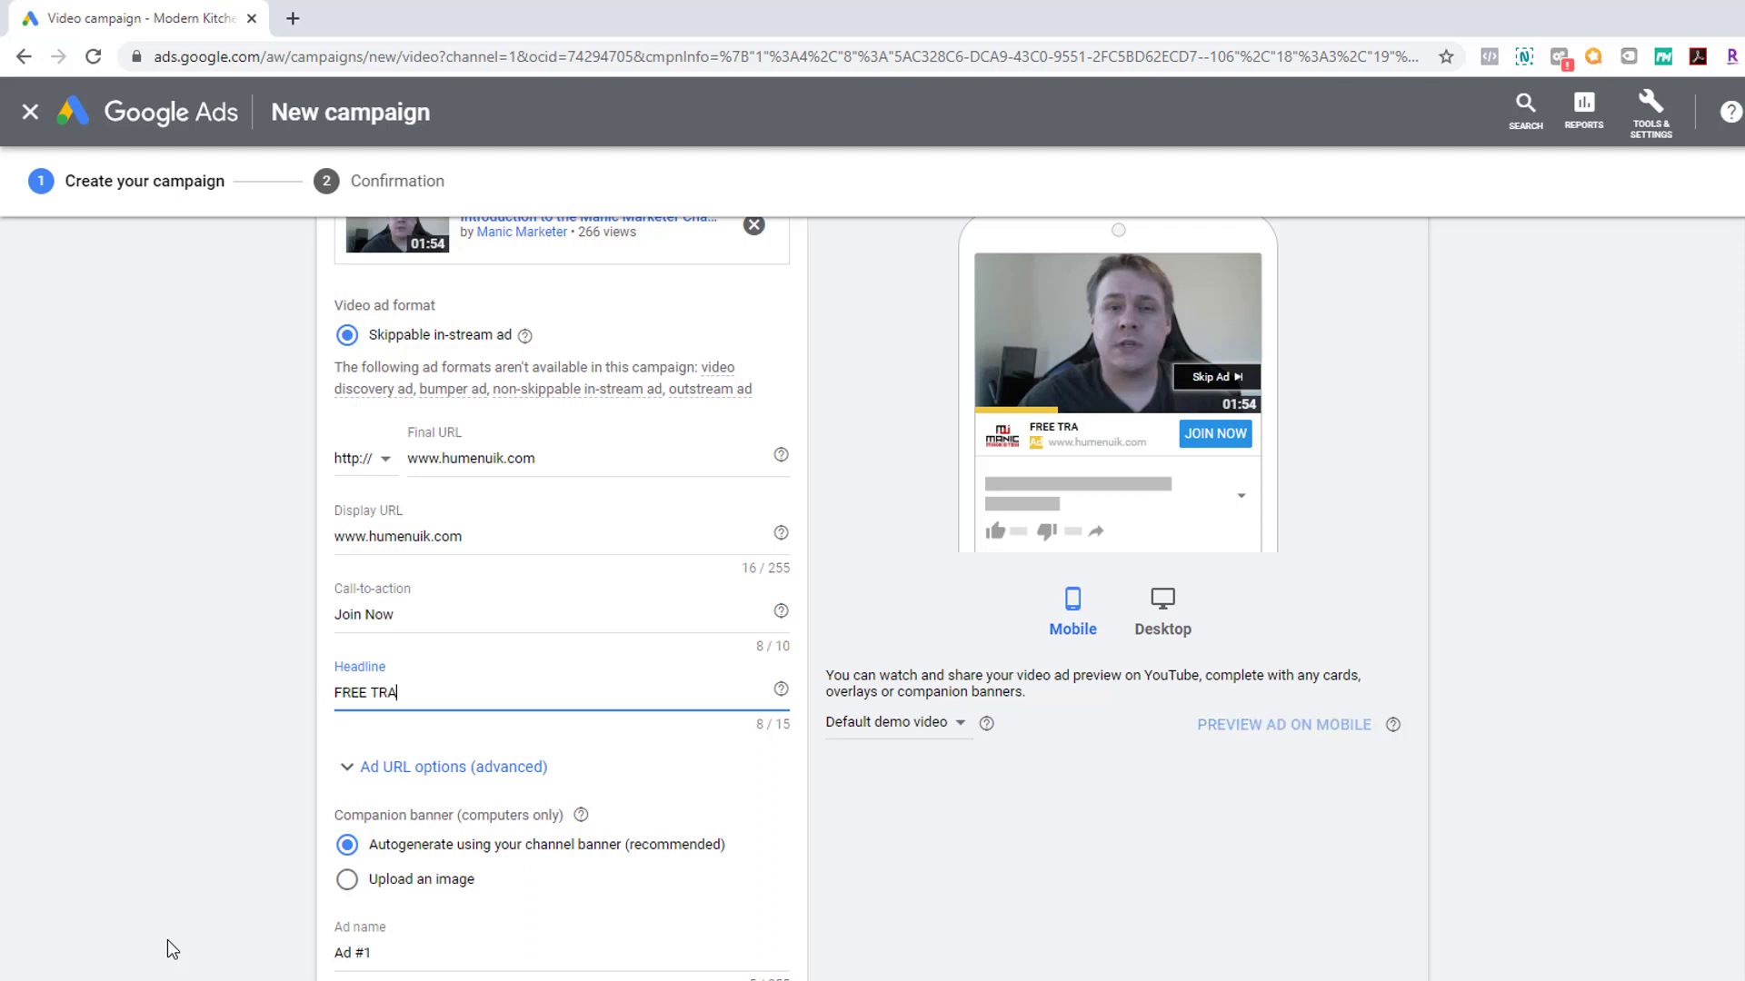